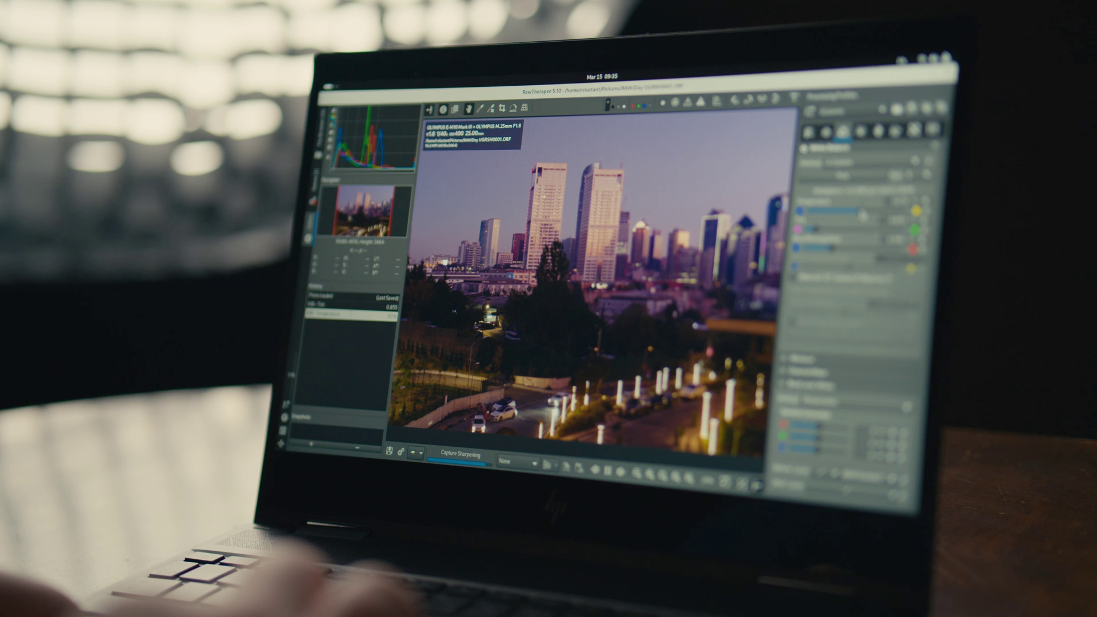
- Pull Tone curve 1's shadow point down and right to slightly darken the motorcycle photo's shadows
{"action": "scroll", "coordinate": [857, 315], "scroll_direction": "down", "scroll_amount": 5}
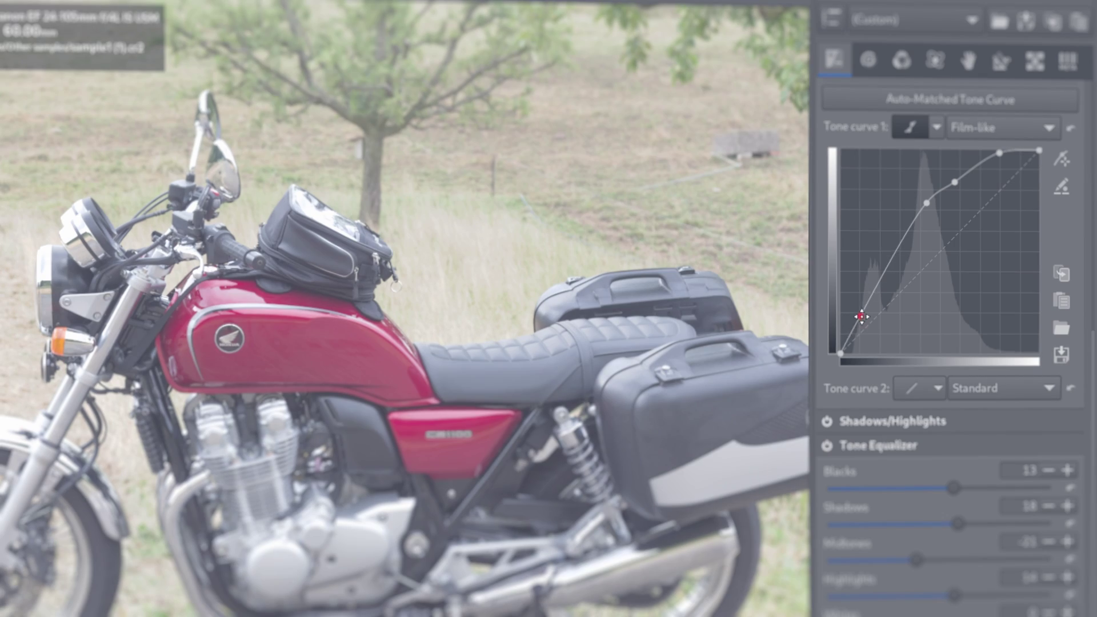
{"action": "left_click_drag", "start_coordinate": [861, 316], "coordinate": [866, 320]}
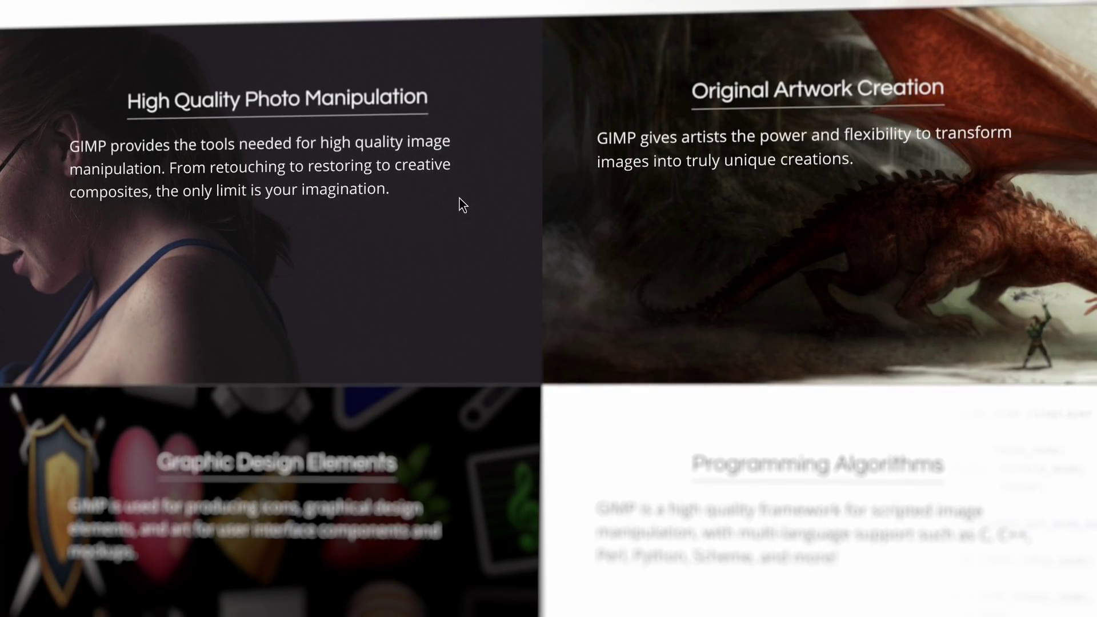
- Scroll past the GIMP homepage features, then down the Krita manual to the perspective-assistant tips
{"action": "scroll", "coordinate": [463, 205], "scroll_direction": "down", "scroll_amount": 5}
{"action": "scroll", "coordinate": [460, 197], "scroll_direction": "down", "scroll_amount": 5}
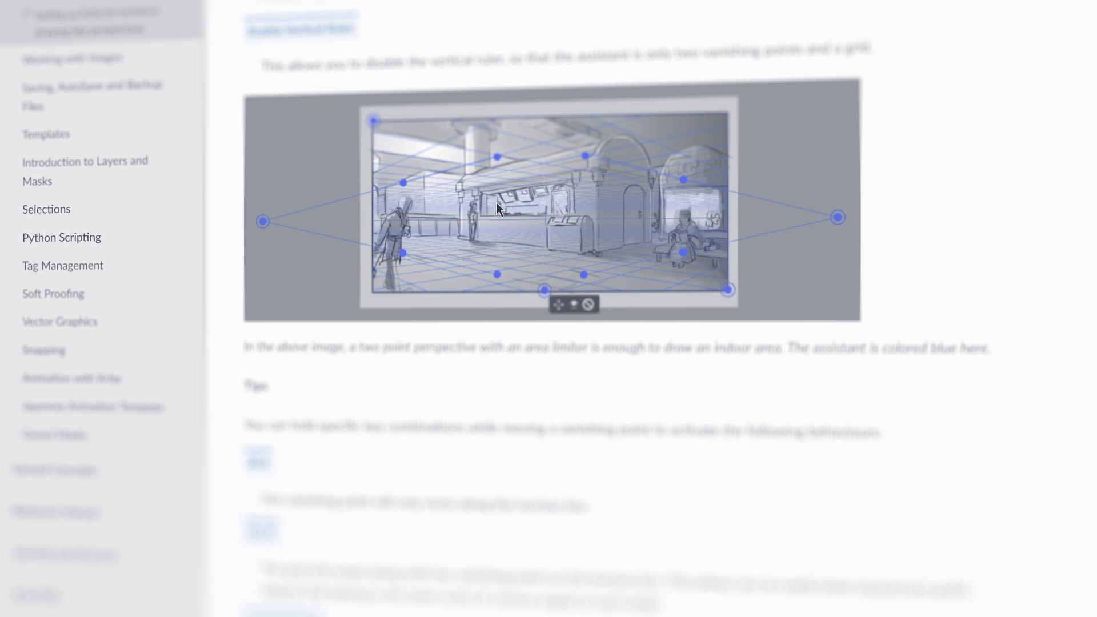
{"action": "scroll", "coordinate": [495, 204], "scroll_direction": "down", "scroll_amount": 5}
{"action": "scroll", "coordinate": [496, 203], "scroll_direction": "down", "scroll_amount": 5}
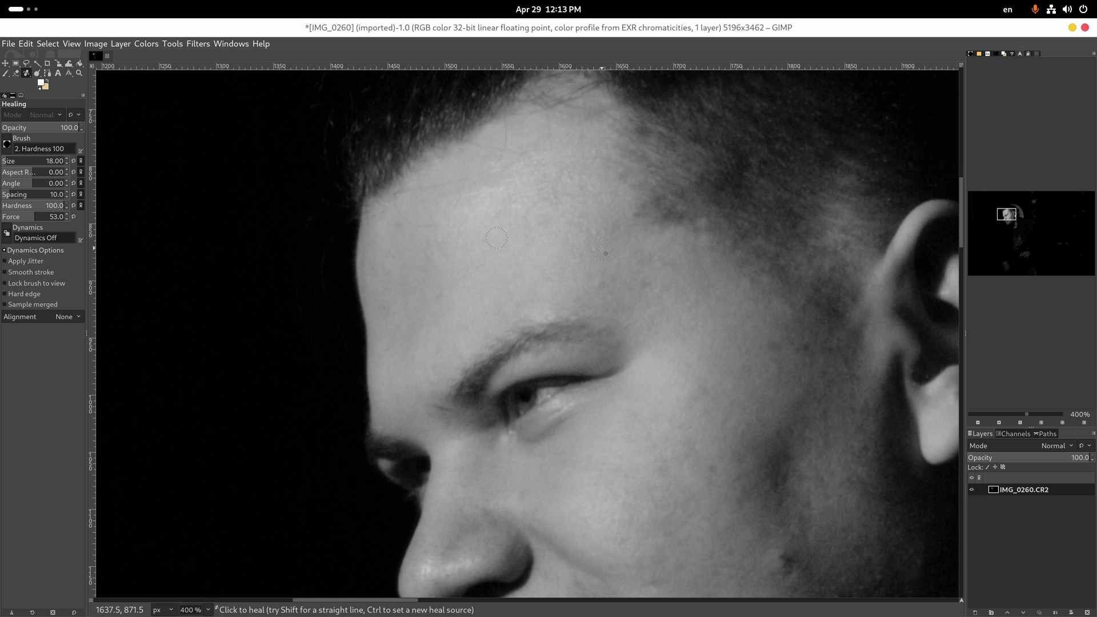
{"action": "left_click_drag", "start_coordinate": [603, 251], "coordinate": [463, 145]}
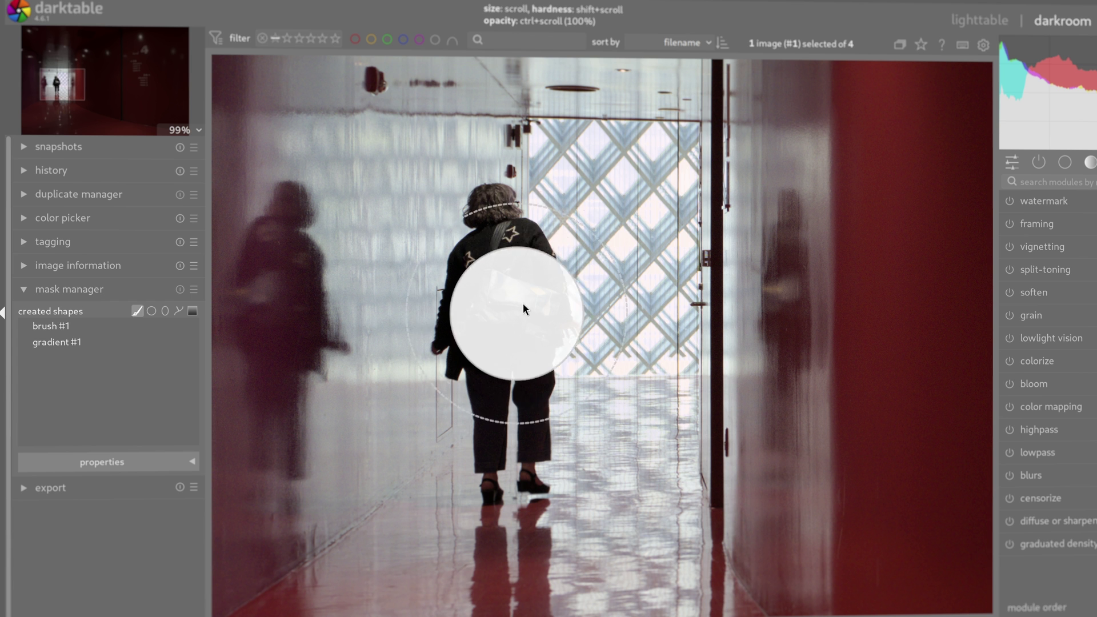
- Shrink the brush, paint a mask stroke down the woman in the red corridor, and zoom out
{"action": "scroll", "coordinate": [523, 285], "scroll_direction": "down", "scroll_amount": 8}
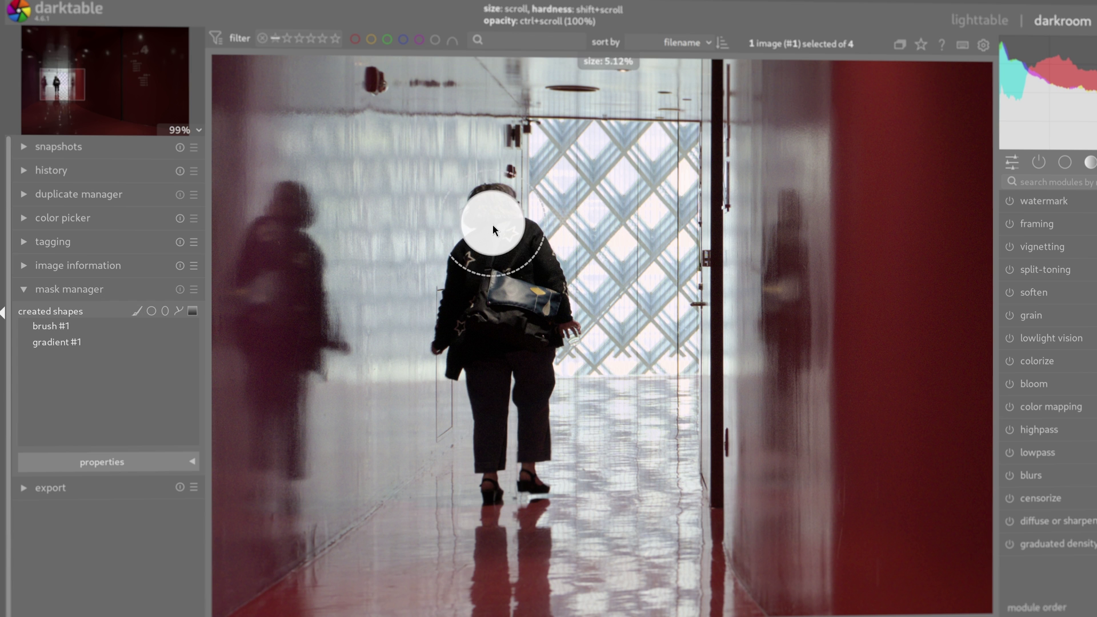
{"action": "scroll", "coordinate": [494, 211], "scroll_direction": "down", "scroll_amount": 2}
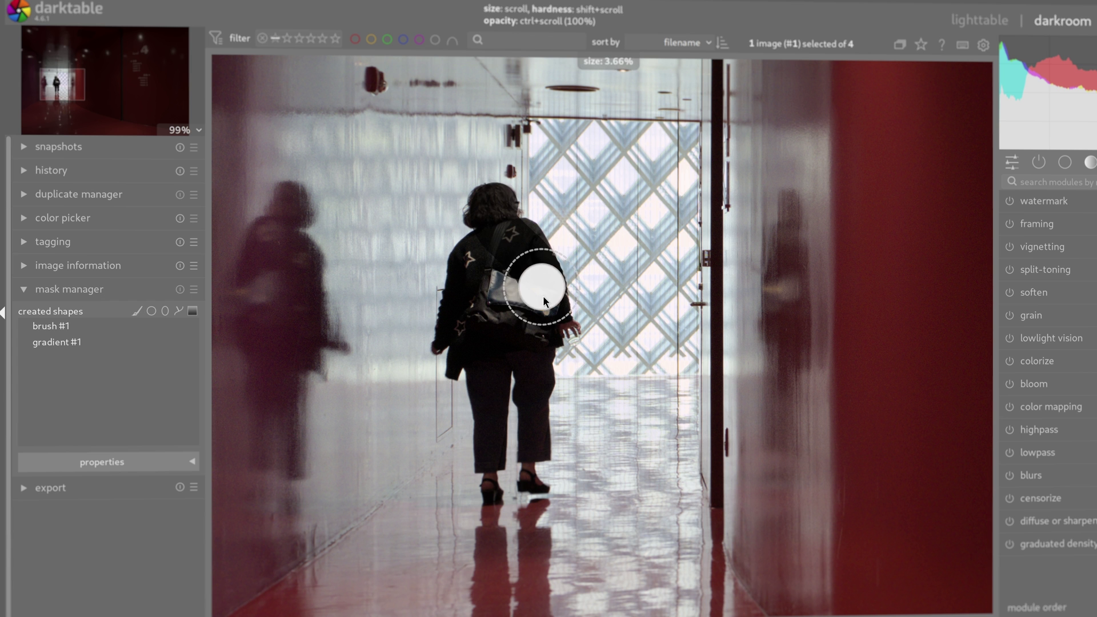
{"action": "mouse_move", "coordinate": [527, 392]}
{"action": "left_mouse_down"}
{"action": "mouse_move", "coordinate": [524, 485]}
{"action": "mouse_move", "coordinate": [480, 274]}
{"action": "mouse_move", "coordinate": [495, 200]}
{"action": "left_mouse_up"}
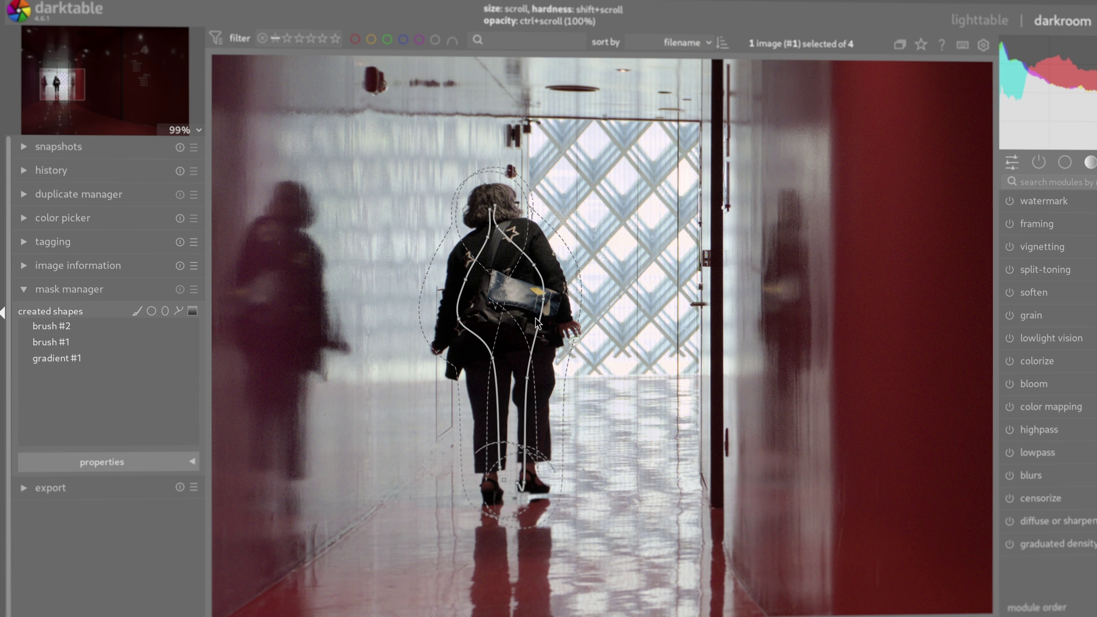
{"action": "scroll", "coordinate": [607, 325], "scroll_direction": "down", "scroll_amount": 5}
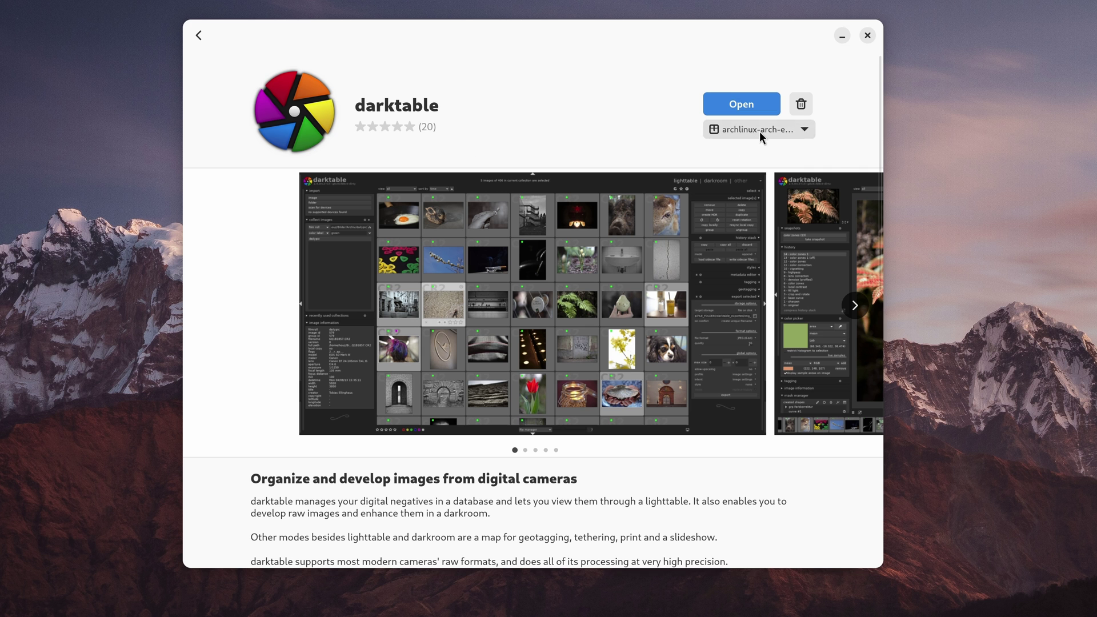
- Show darktable's install sources, archlinux-arch-extra and Flathub, from the source dropdown
{"action": "left_click", "coordinate": [759, 131]}
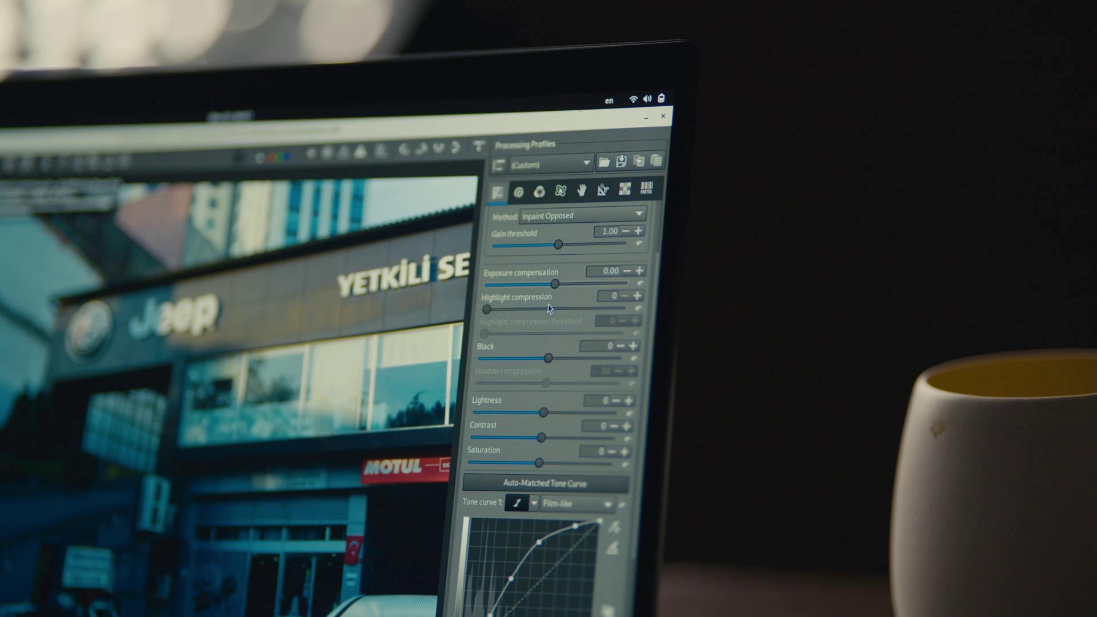
- Darken the Jeep dealership shot (exposure -0.23, higher black) and auto-select the skyline's lens profile
{"action": "left_click_drag", "start_coordinate": [552, 287], "coordinate": [549, 292]}
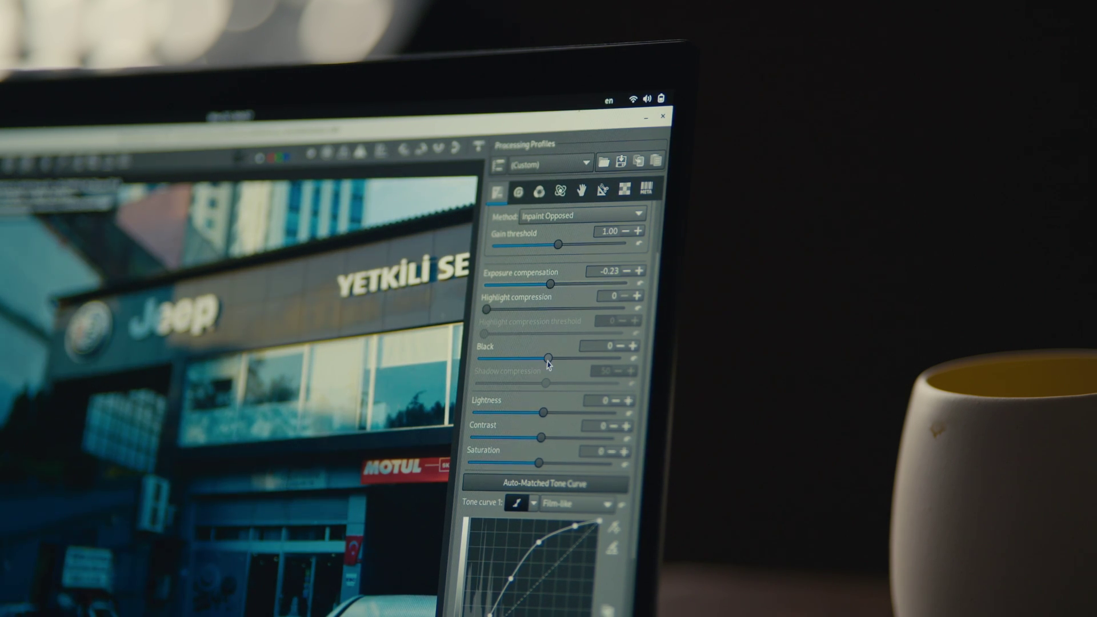
{"action": "left_click_drag", "start_coordinate": [548, 362], "coordinate": [553, 362]}
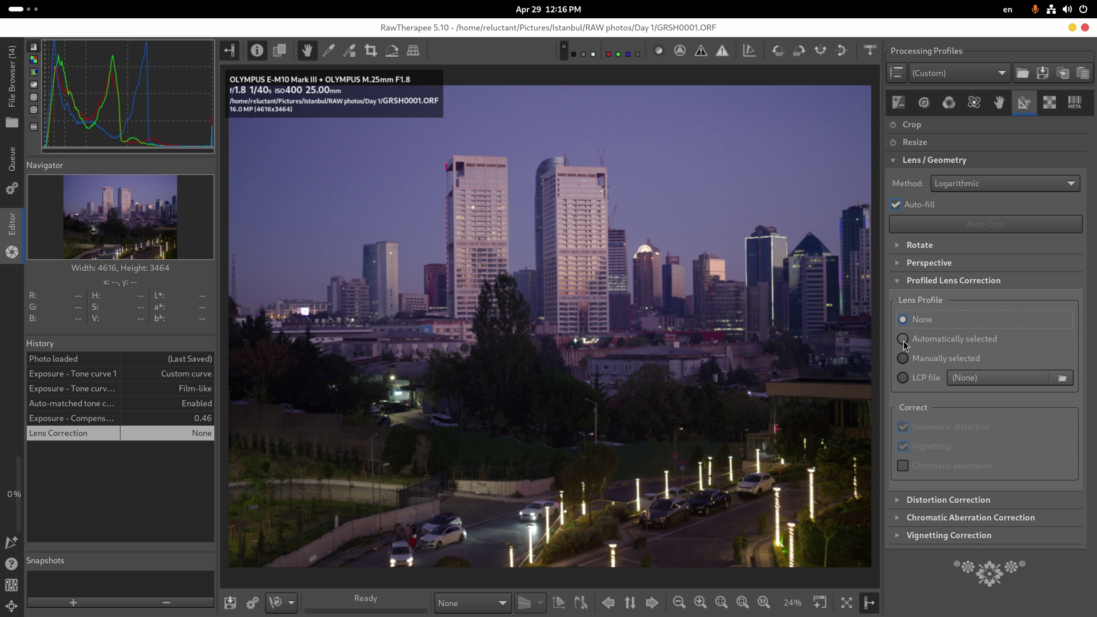
{"action": "left_click", "coordinate": [903, 339]}
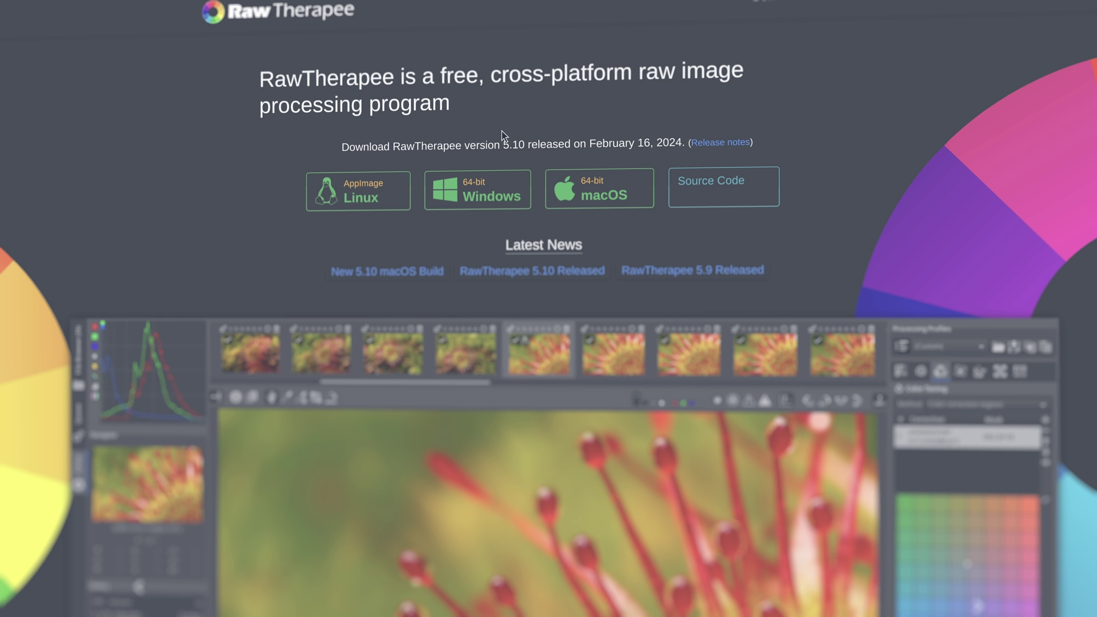
- Lower the white-balance temperature of the hooded portrait
{"action": "scroll", "coordinate": [501, 131], "scroll_direction": "down", "scroll_amount": 4}
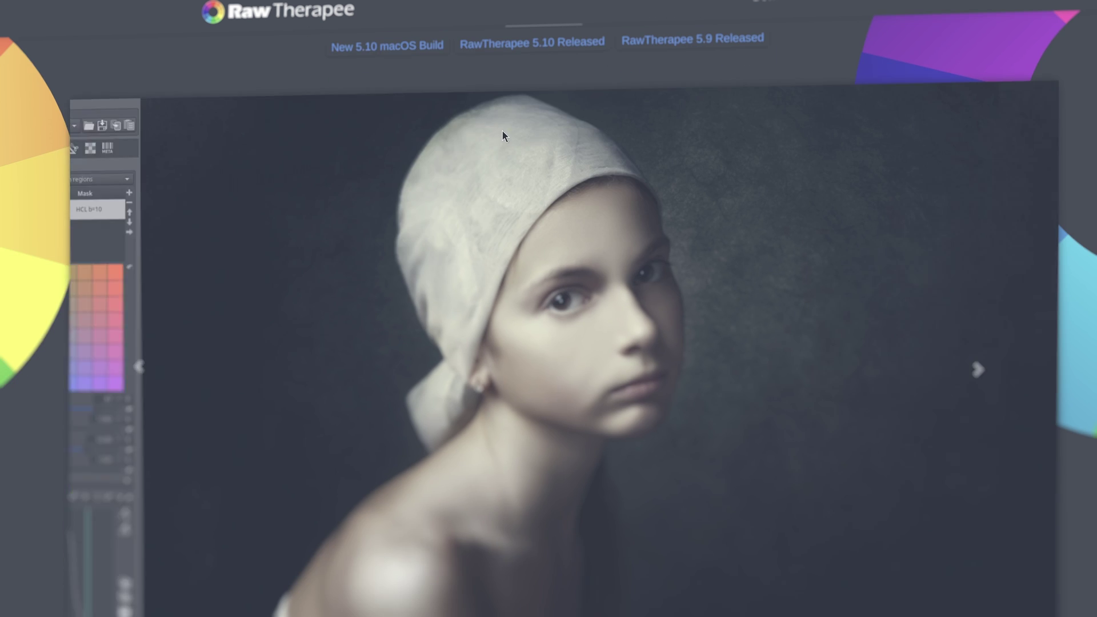
{"action": "scroll", "coordinate": [503, 133], "scroll_direction": "down", "scroll_amount": 10}
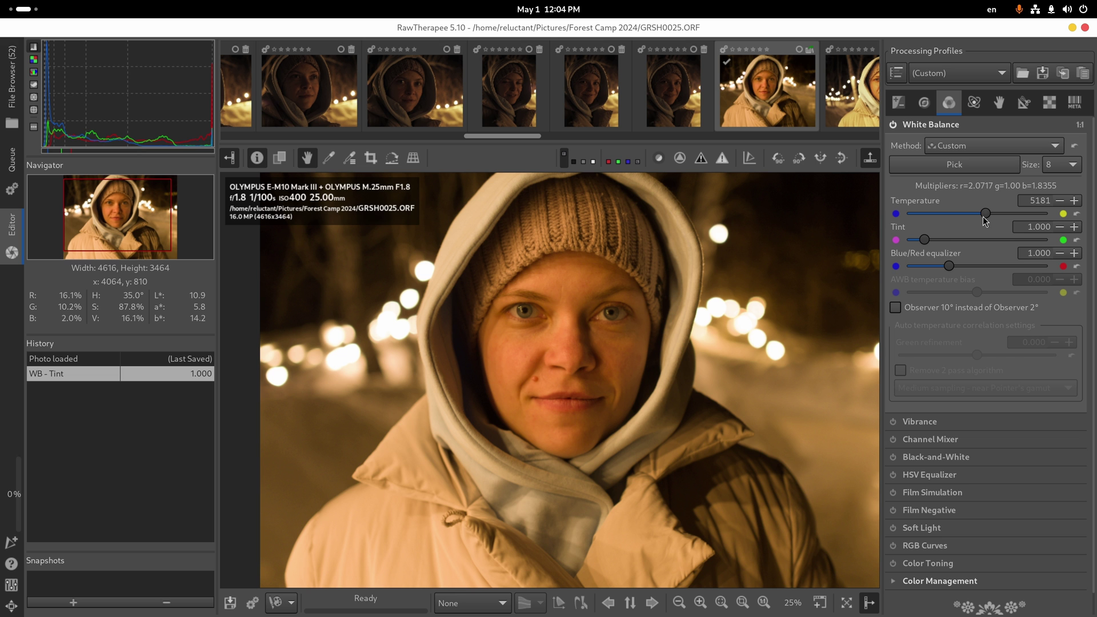
{"action": "left_click_drag", "start_coordinate": [984, 215], "coordinate": [938, 217]}
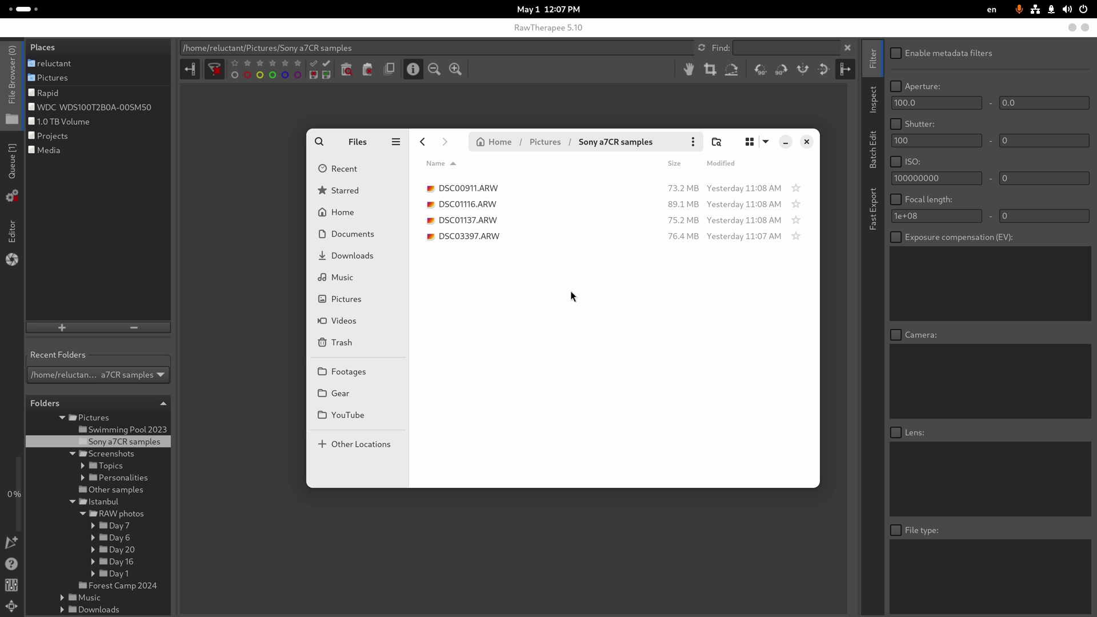
- Select the four Sony ARW raw files in the file manager, then bring RawTherapee forward
{"action": "left_click_drag", "start_coordinate": [521, 266], "coordinate": [552, 255]}
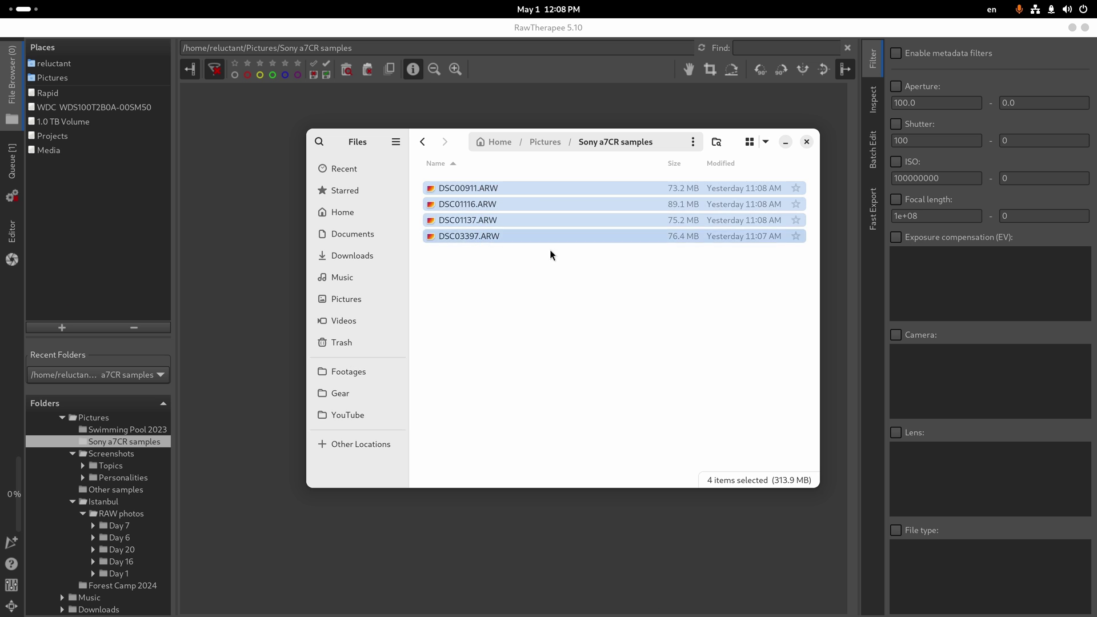
{"action": "left_click", "coordinate": [245, 429]}
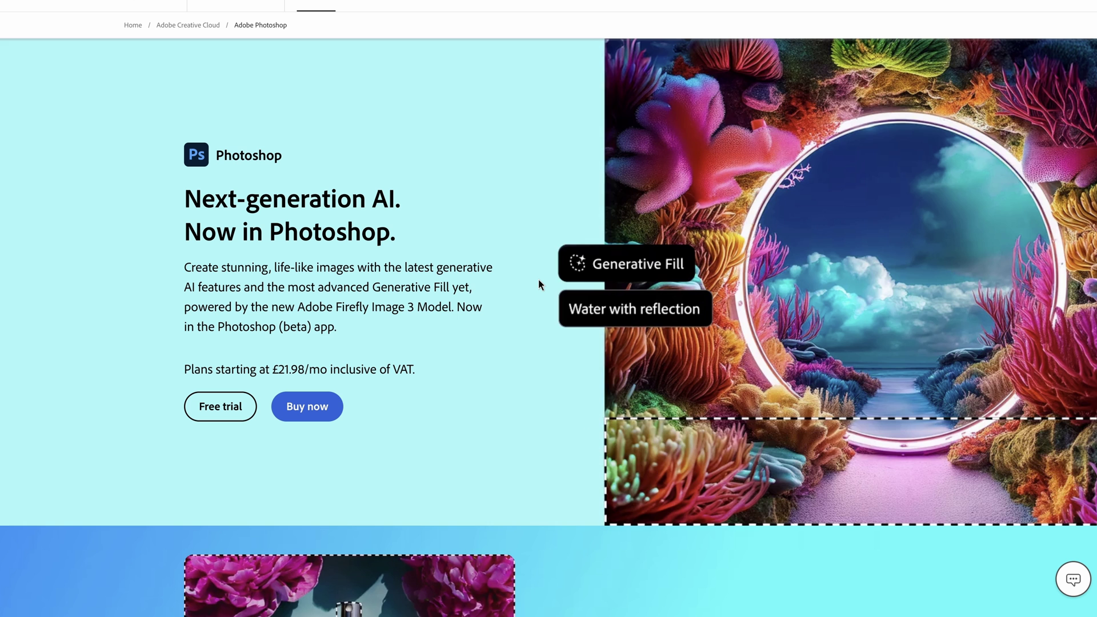
- Scroll from Photoshop's Generative Fill page down to Affinity Photo 2's Full RAW development section
{"action": "scroll", "coordinate": [539, 280], "scroll_direction": "down", "scroll_amount": 7}
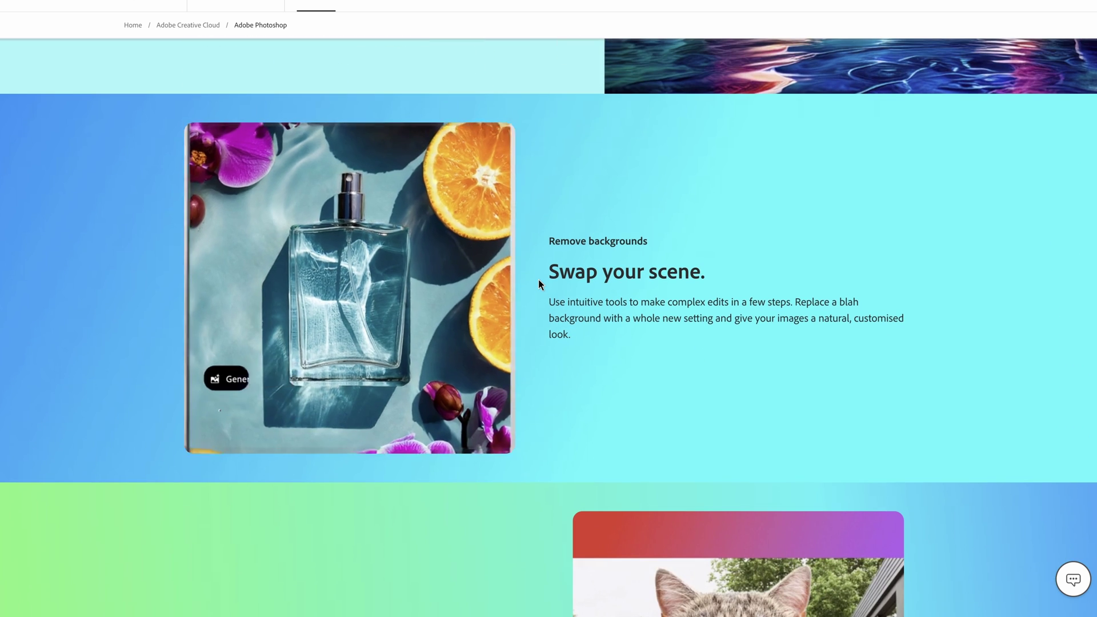
{"action": "scroll", "coordinate": [539, 280], "scroll_direction": "down", "scroll_amount": 6}
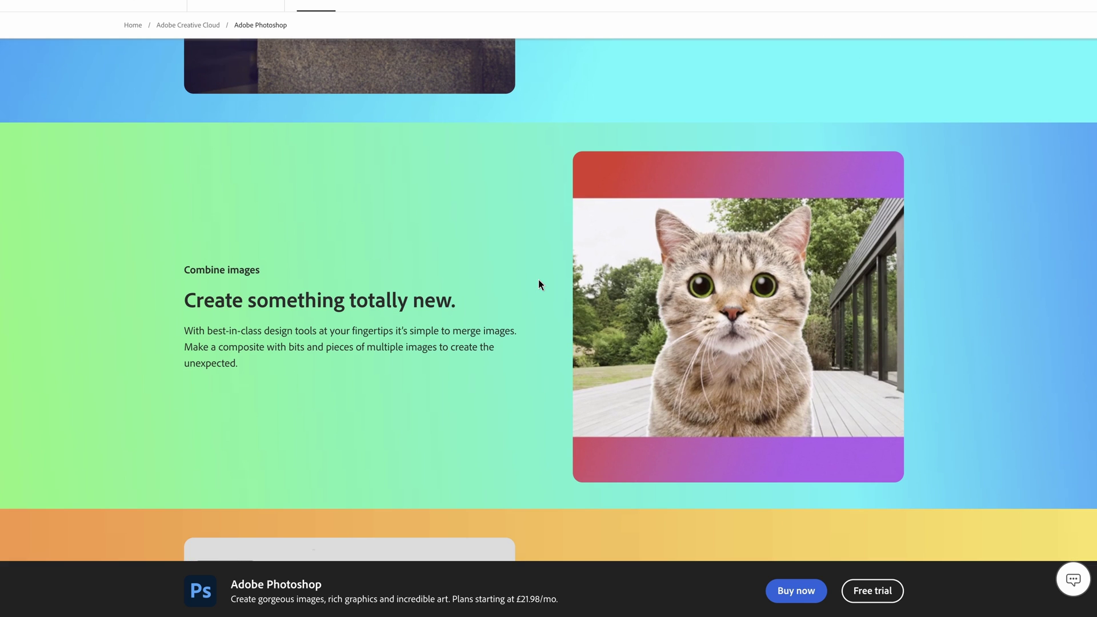
{"action": "scroll", "coordinate": [538, 284], "scroll_direction": "down", "scroll_amount": 7}
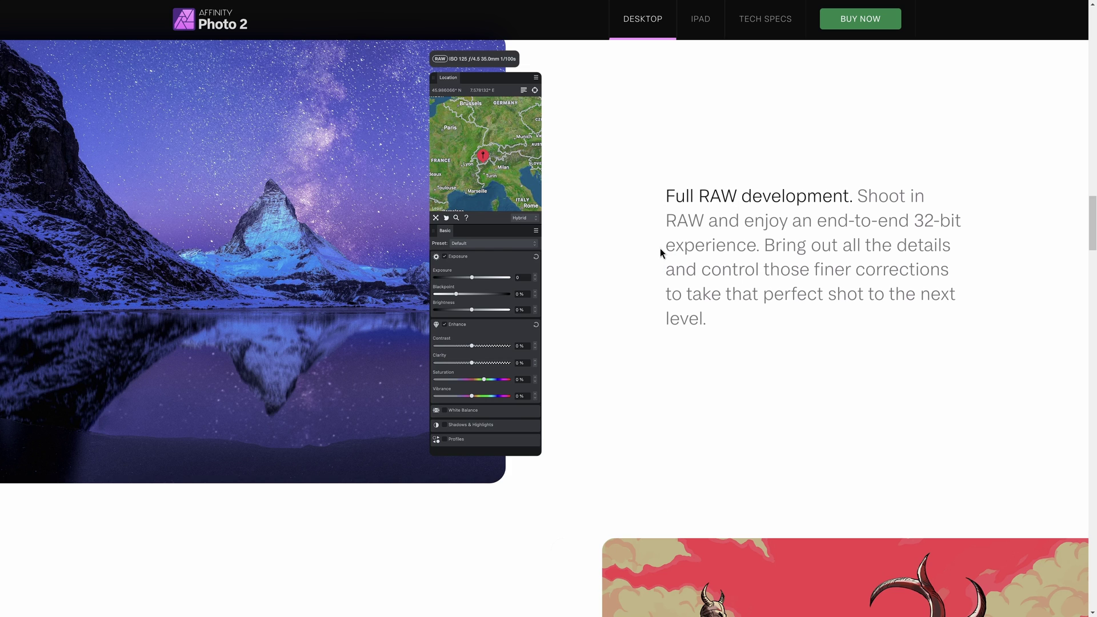
{"action": "scroll", "coordinate": [652, 299], "scroll_direction": "down", "scroll_amount": 9}
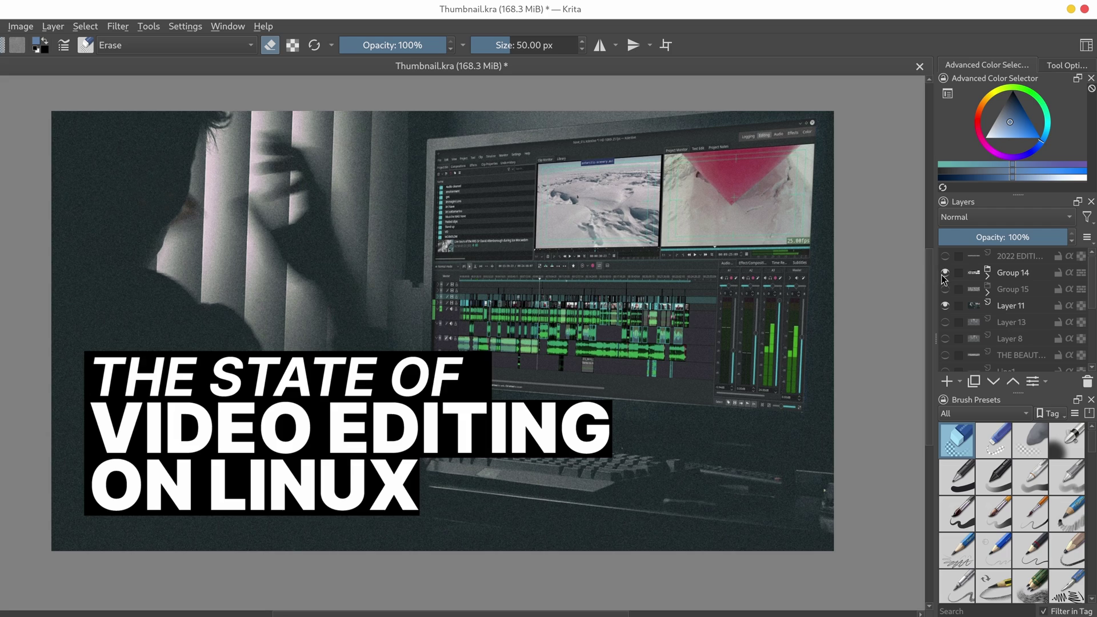
- Hide the current title layer and show Group 15 with the video-editing title
{"action": "left_click", "coordinate": [945, 273]}
{"action": "left_click", "coordinate": [945, 290]}
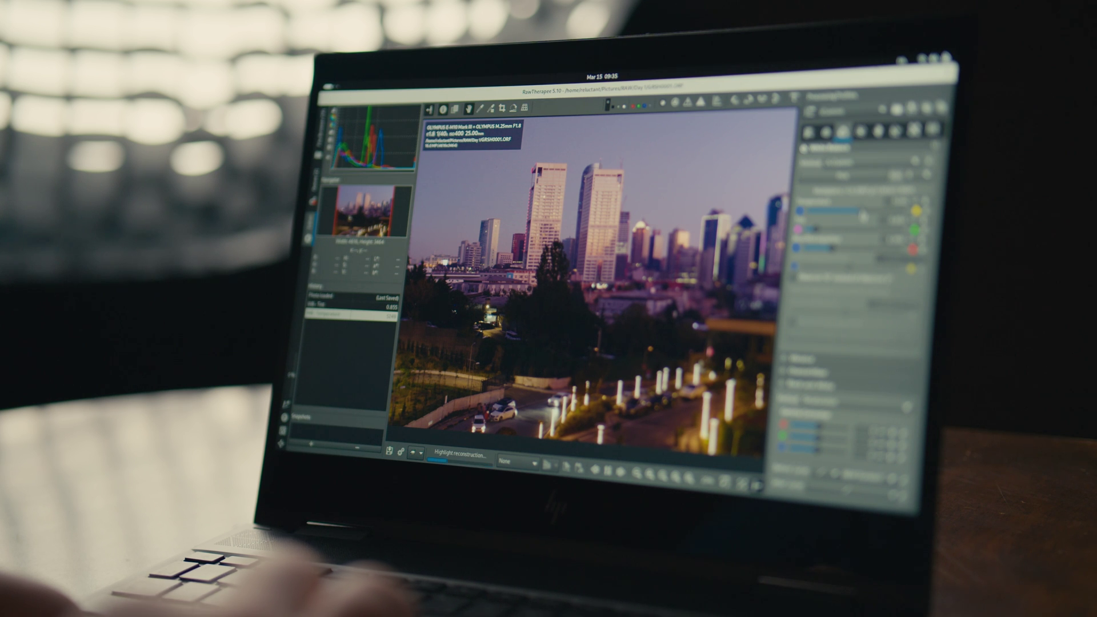
{"action": "scroll", "coordinate": [819, 303], "scroll_direction": "down", "scroll_amount": 5}
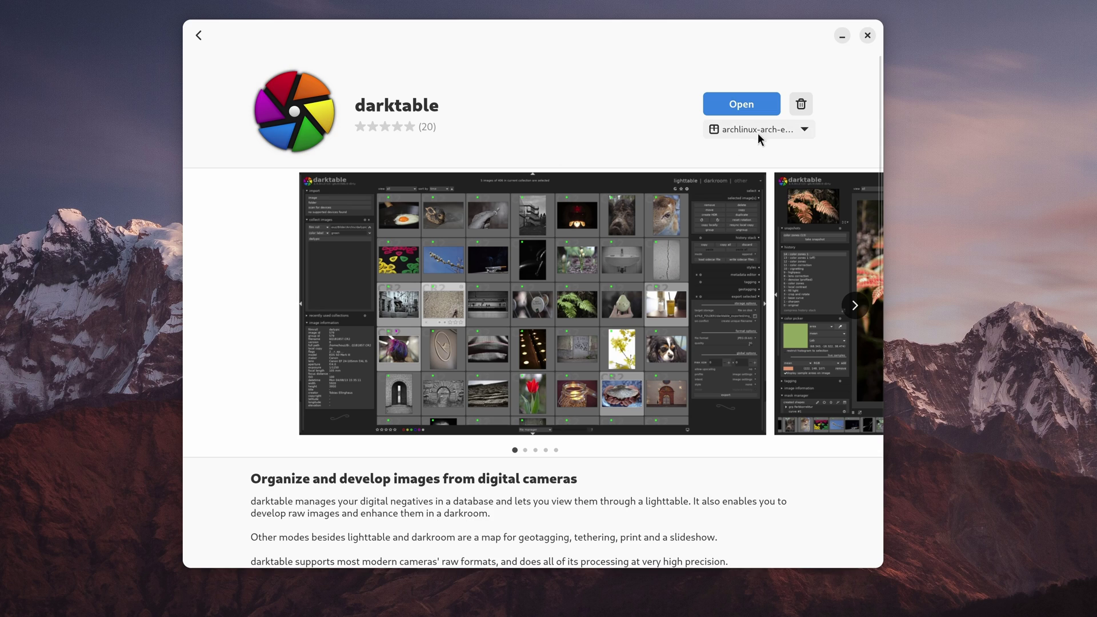
- List the app's install sources and scroll down the Krita homepage
{"action": "left_click", "coordinate": [758, 131]}
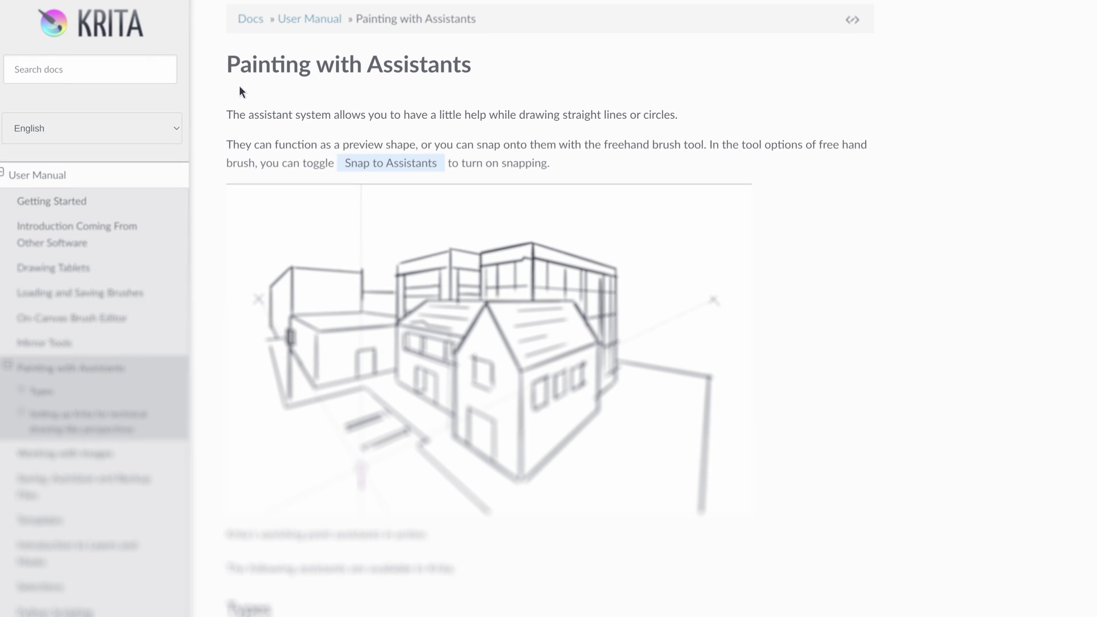
{"action": "scroll", "coordinate": [365, 172], "scroll_direction": "down", "scroll_amount": 8}
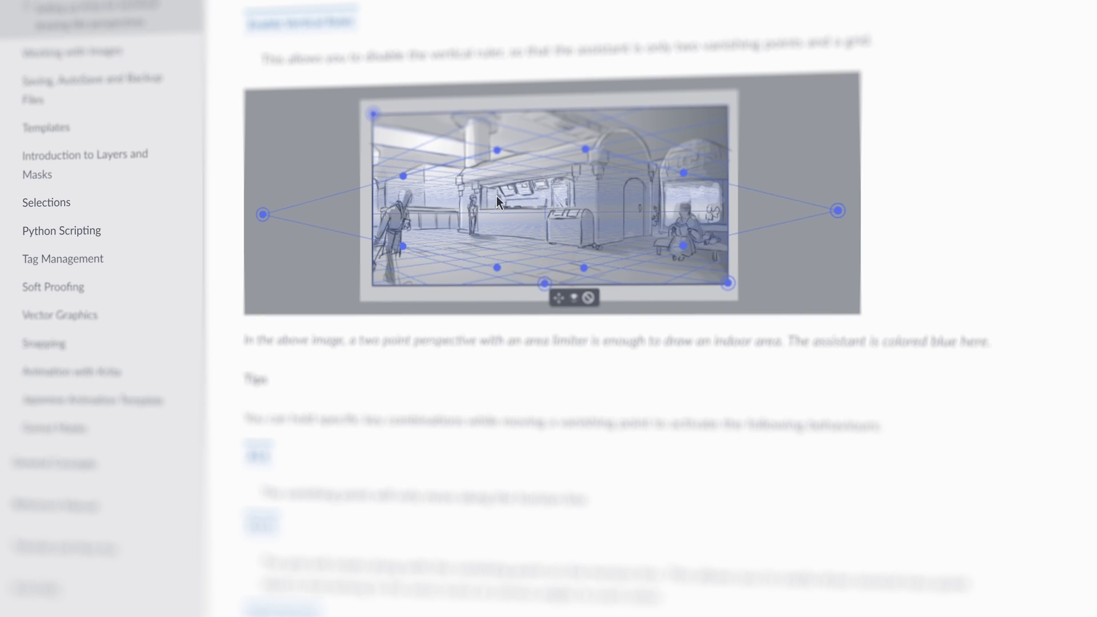
{"action": "scroll", "coordinate": [496, 194], "scroll_direction": "down", "scroll_amount": 10}
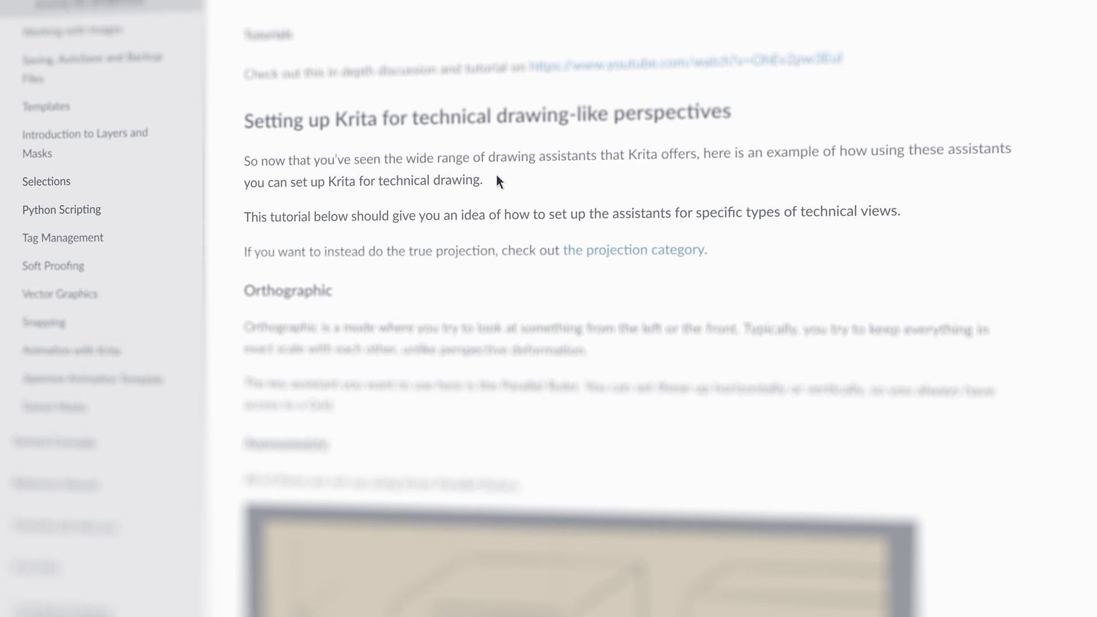
{"action": "scroll", "coordinate": [496, 177], "scroll_direction": "down", "scroll_amount": 7}
{"action": "scroll", "coordinate": [496, 168], "scroll_direction": "down", "scroll_amount": 5}
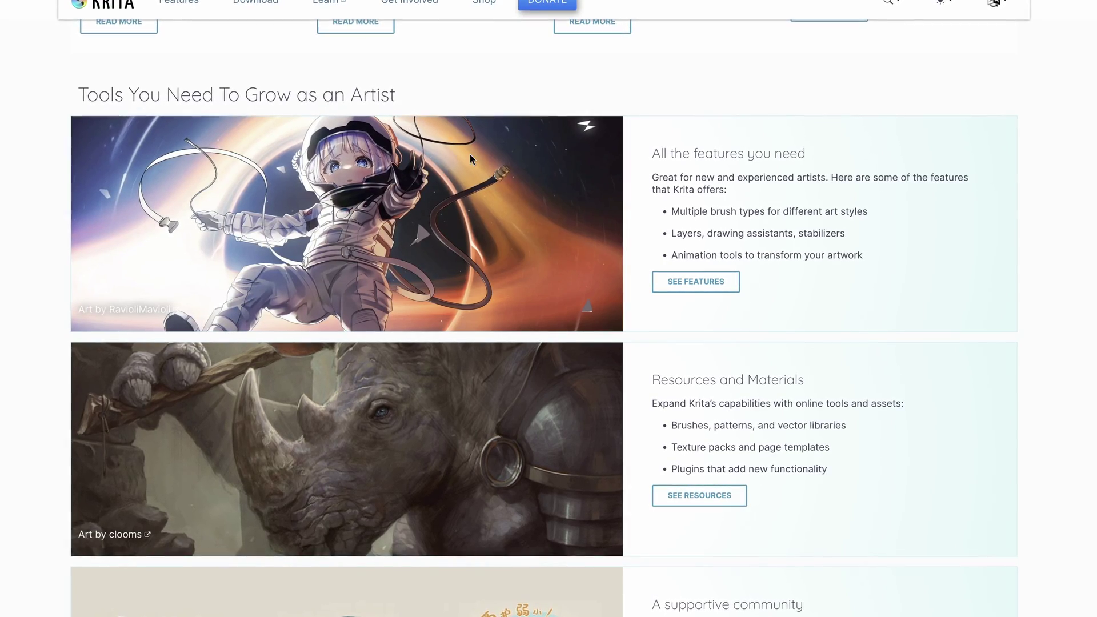
- Open the Krita Features page and browse brush engines, wrap-around mode and the resource manager
{"action": "left_click", "coordinate": [697, 283]}
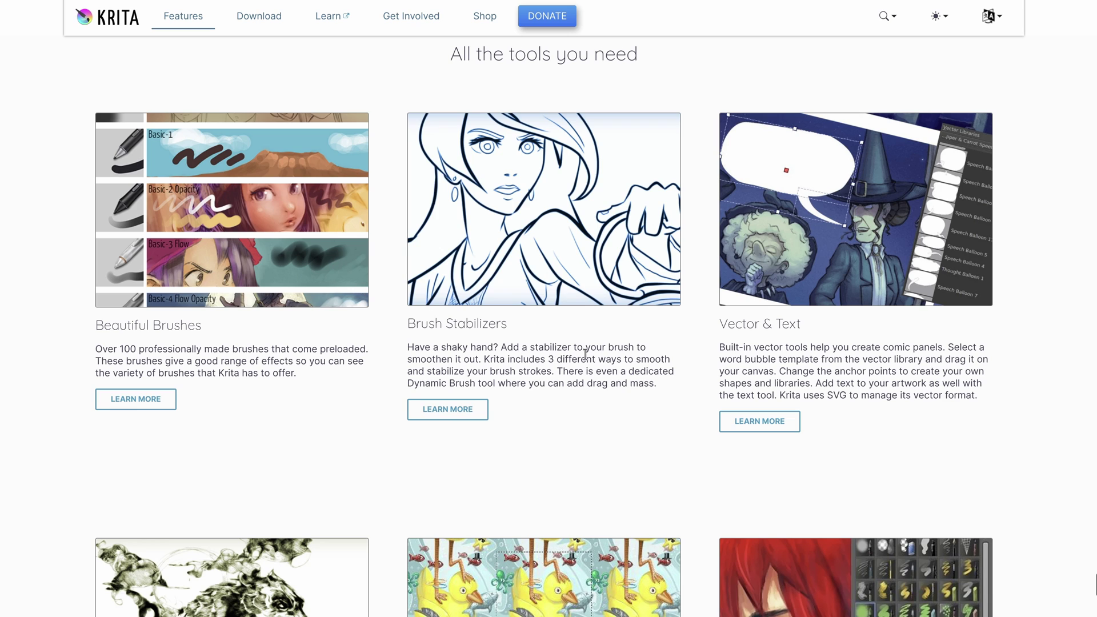
{"action": "scroll", "coordinate": [585, 355], "scroll_direction": "down", "scroll_amount": 15}
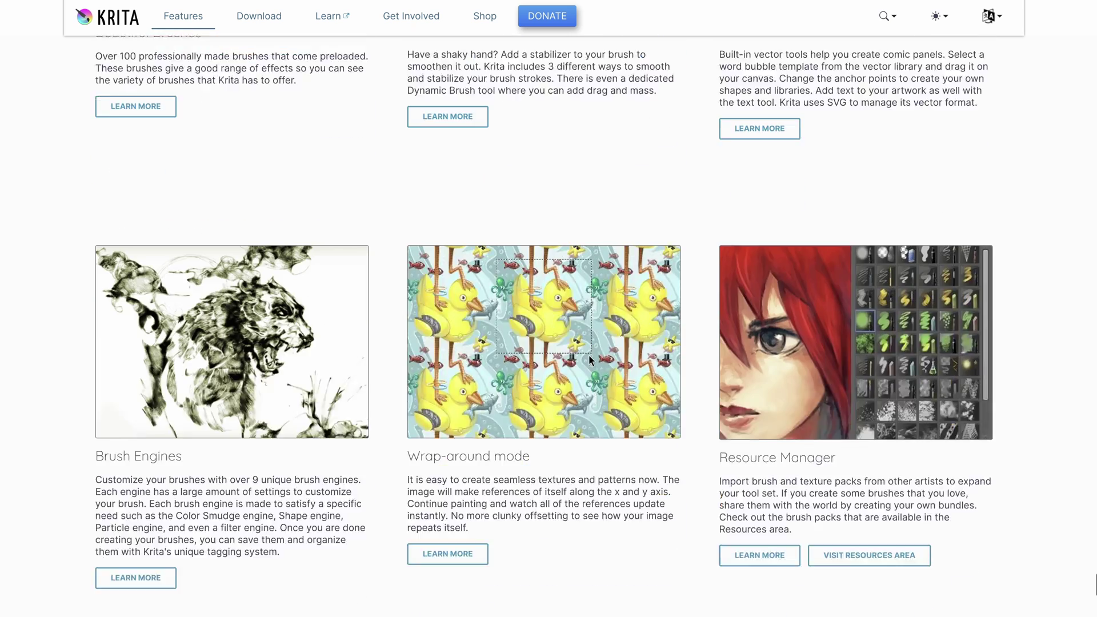
{"action": "scroll", "coordinate": [589, 356], "scroll_direction": "down", "scroll_amount": 1}
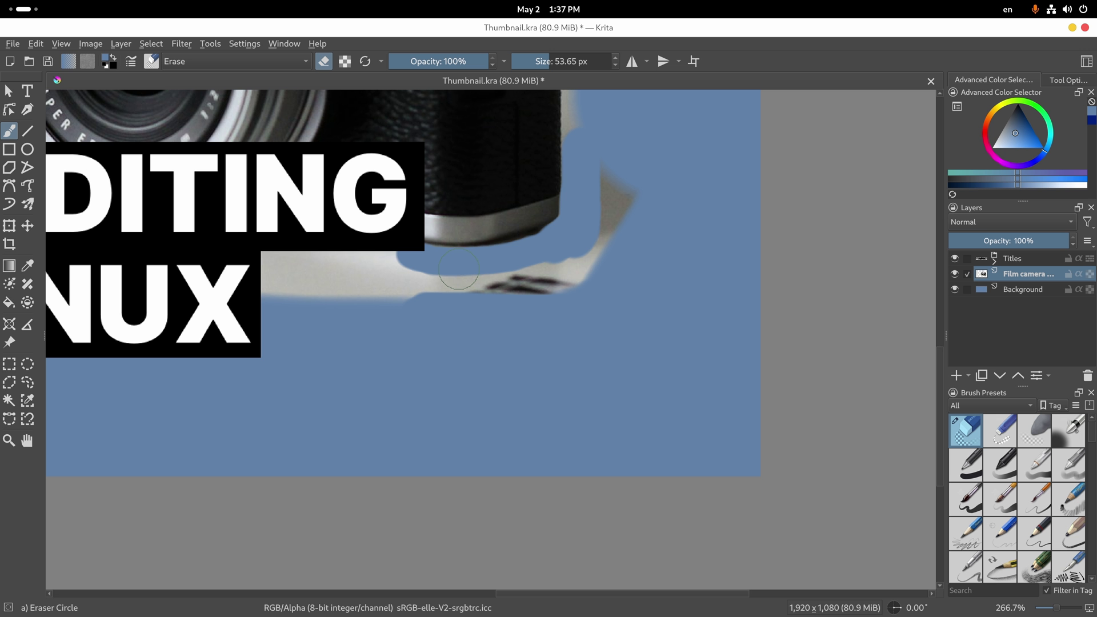
- Erase part of the film camera layer's edge and import GRSH0025.ORF into Krita
{"action": "left_click_drag", "start_coordinate": [457, 269], "coordinate": [475, 267]}
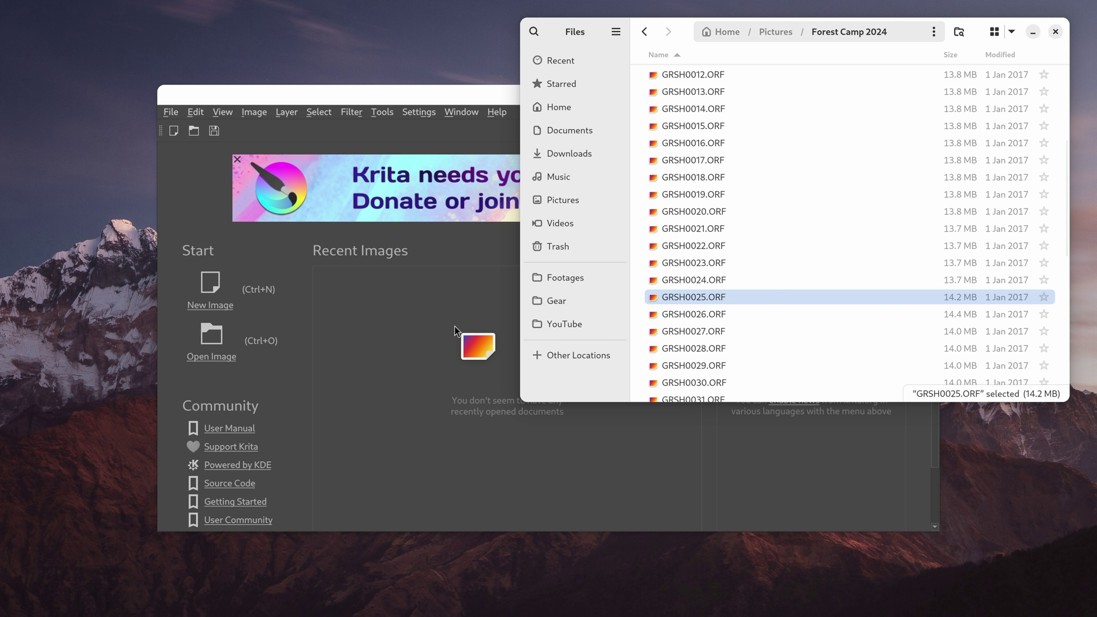
{"action": "left_click_drag", "start_coordinate": [455, 330], "coordinate": [455, 330]}
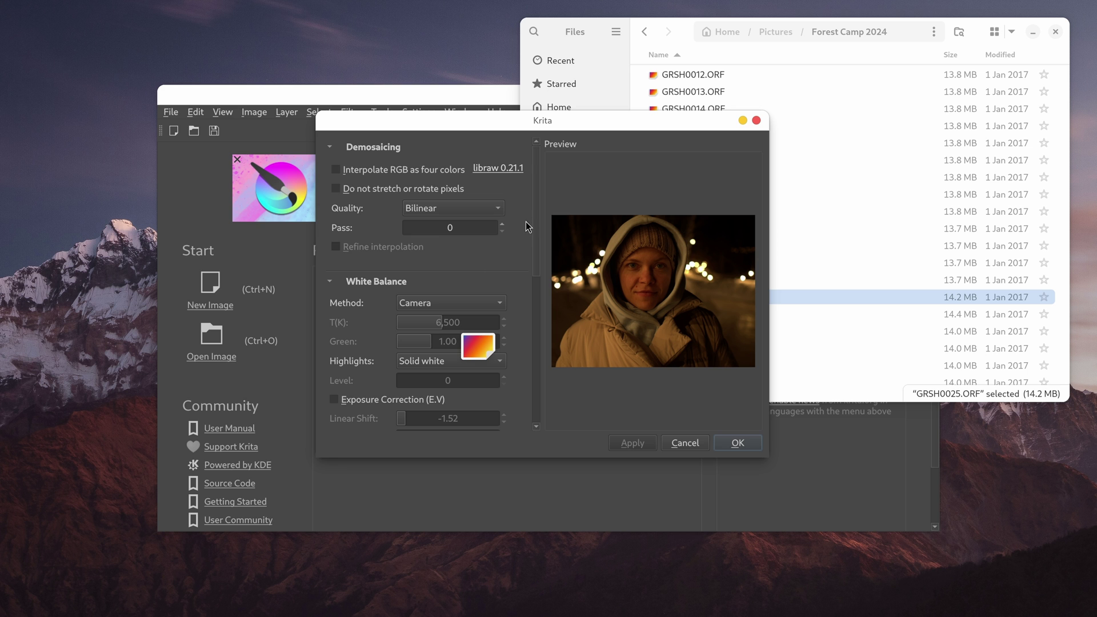
{"action": "left_click_drag", "start_coordinate": [536, 215], "coordinate": [532, 249]}
- Set the RAW import White Balance Method to Camera and open the title text for editing
{"action": "left_click", "coordinate": [491, 222]}
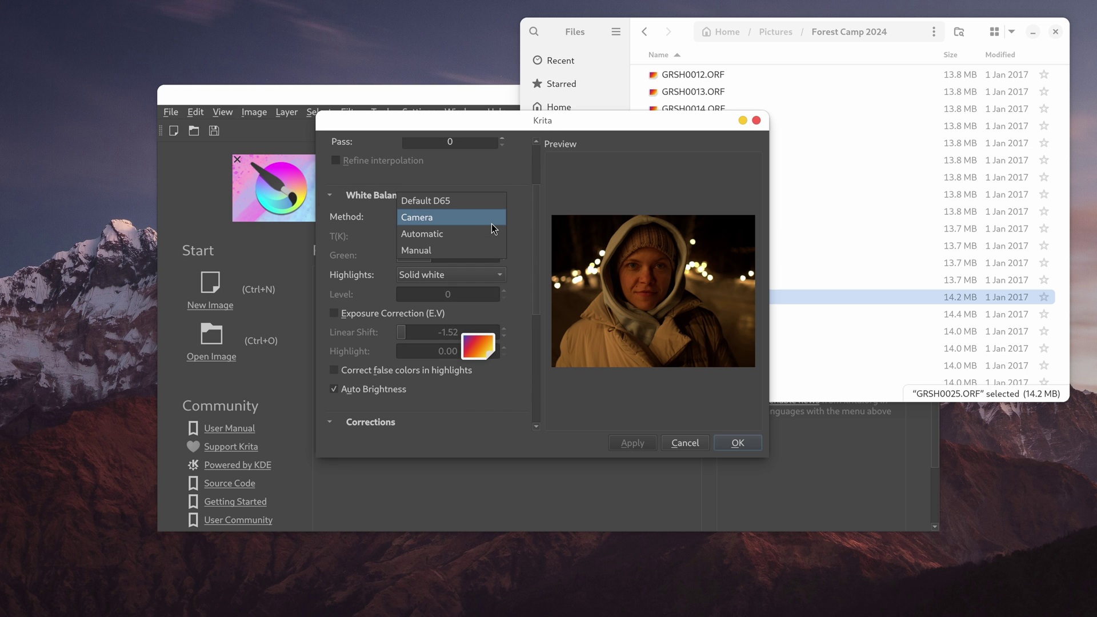
{"action": "left_click", "coordinate": [492, 224]}
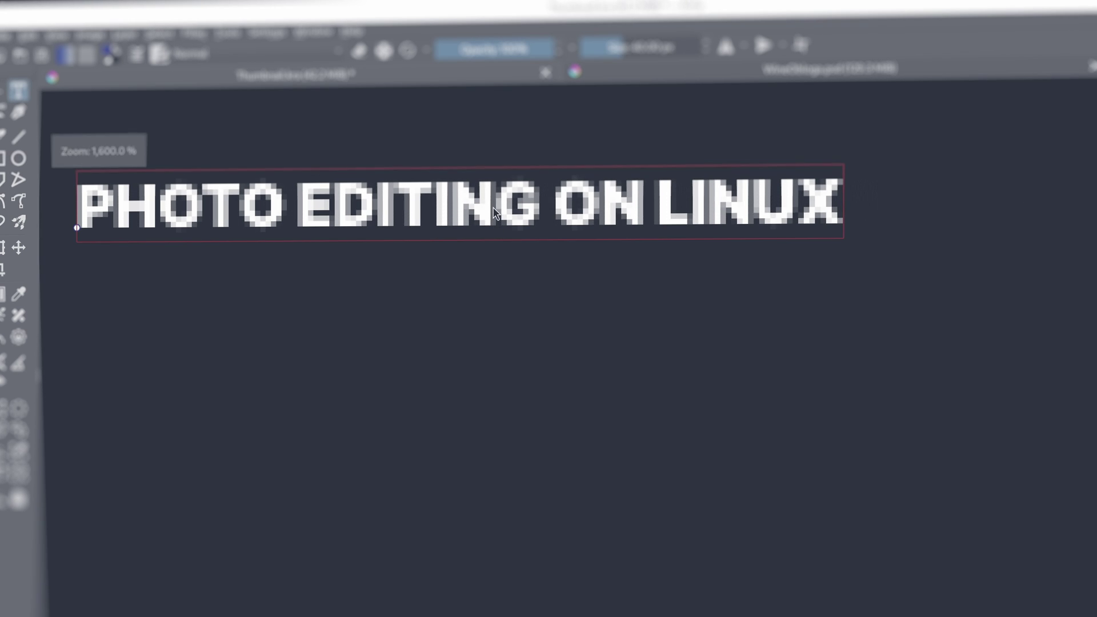
{"action": "left_click", "coordinate": [495, 214]}
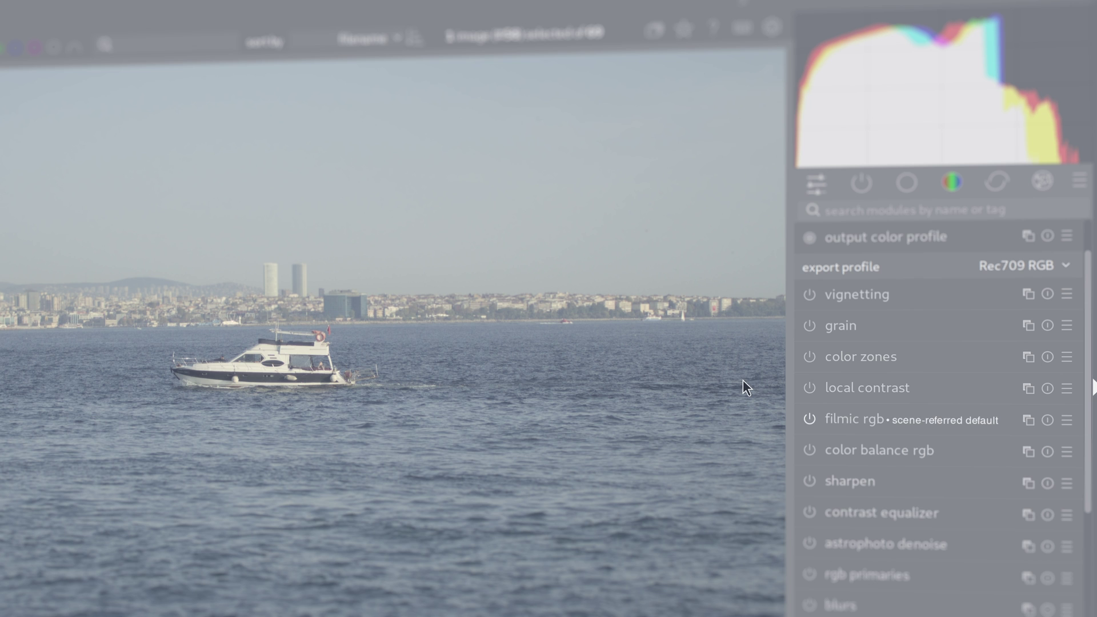
- Set darktable's export colour profile to sRGB (web-safe) and preview an sRGB-converted image
{"action": "left_click", "coordinate": [1003, 272]}
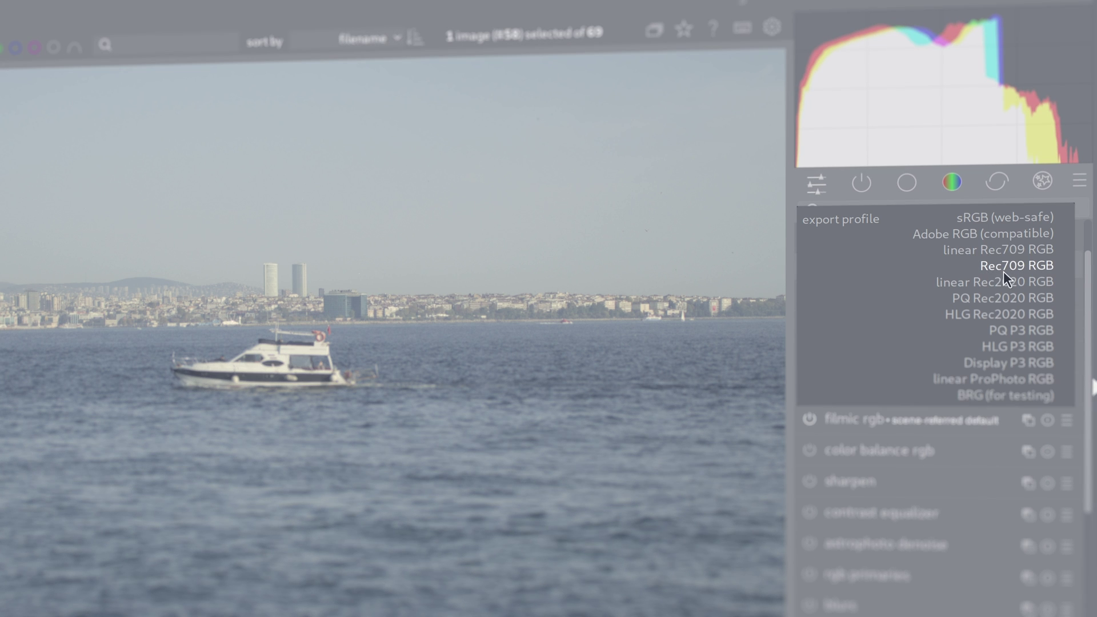
{"action": "left_click", "coordinate": [1015, 216]}
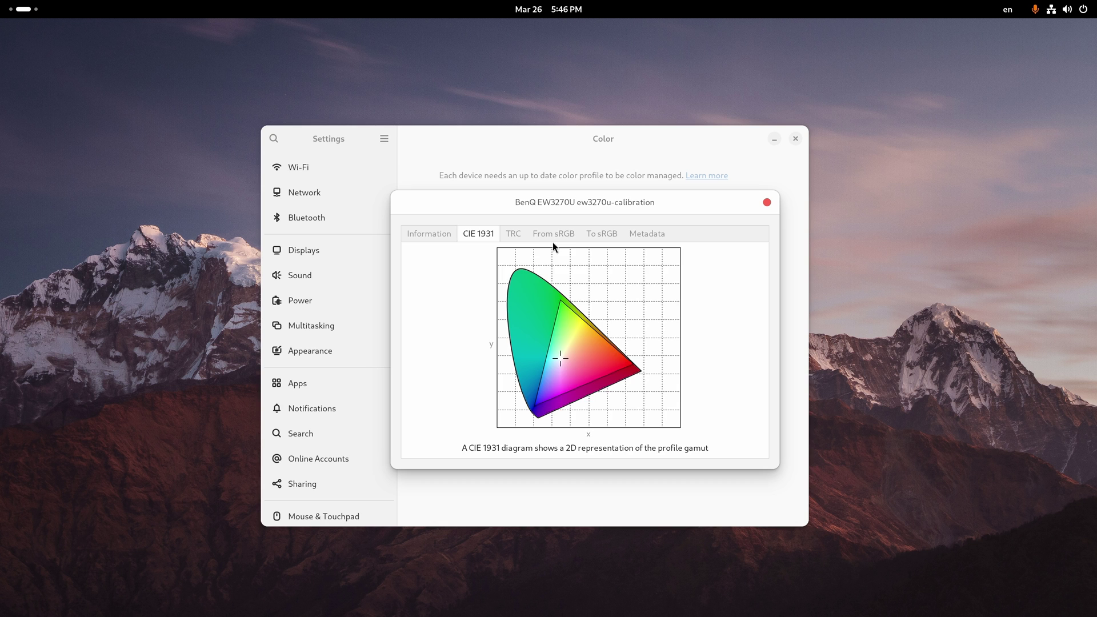
{"action": "left_click", "coordinate": [553, 235]}
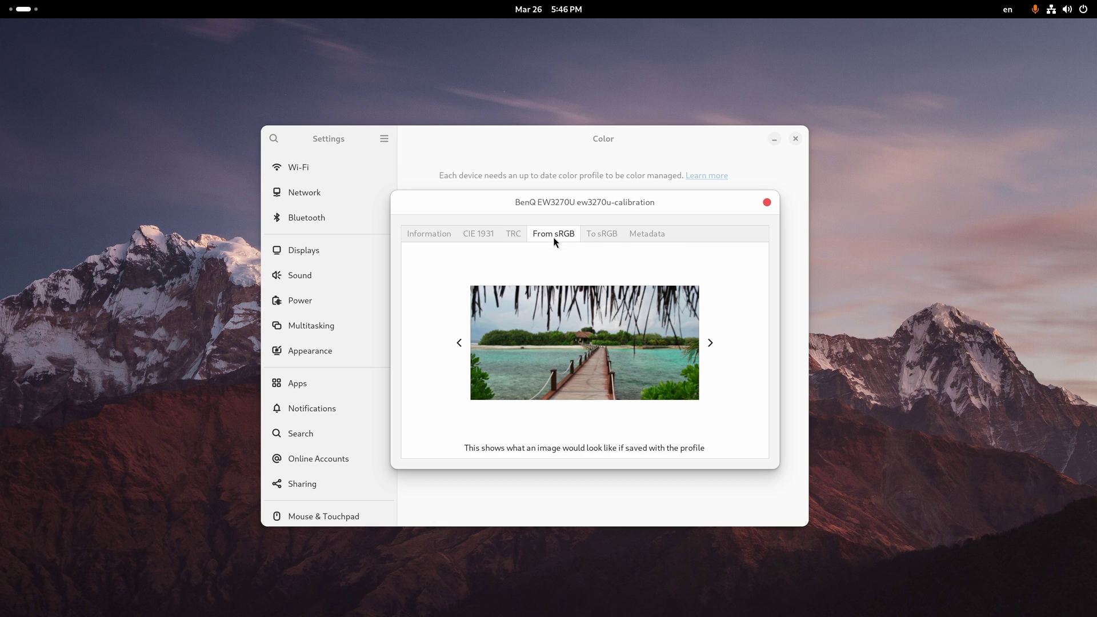
- Preview a monitor-profile image, then browse NVIDIA's dithering depth choices for the BenQ display
{"action": "left_click", "coordinate": [594, 238]}
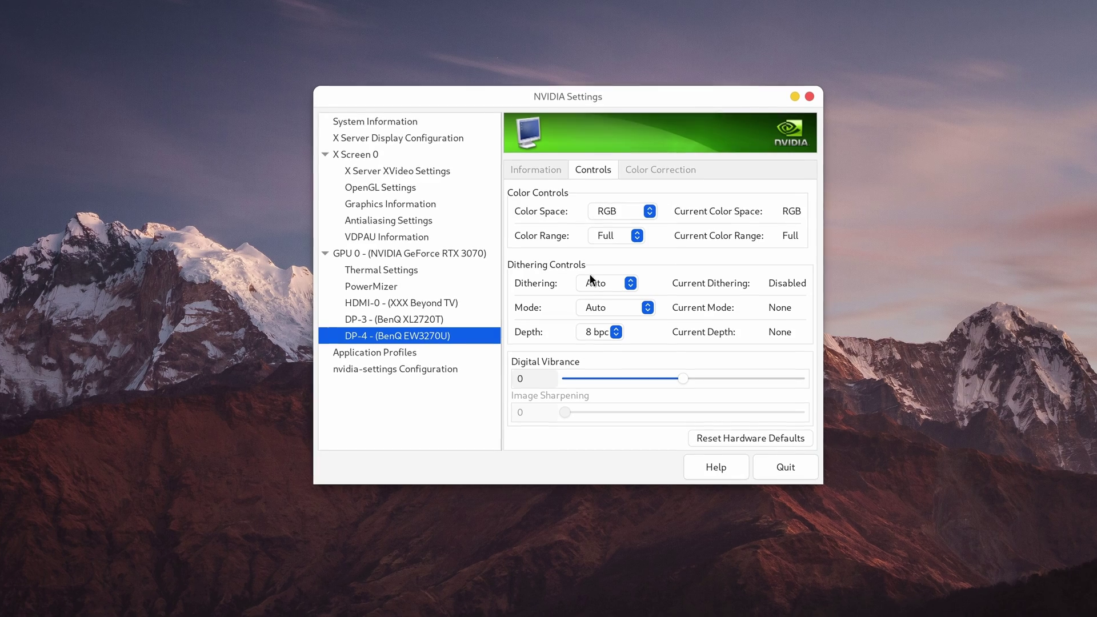
{"action": "left_click", "coordinate": [600, 334]}
{"action": "left_click", "coordinate": [600, 333]}
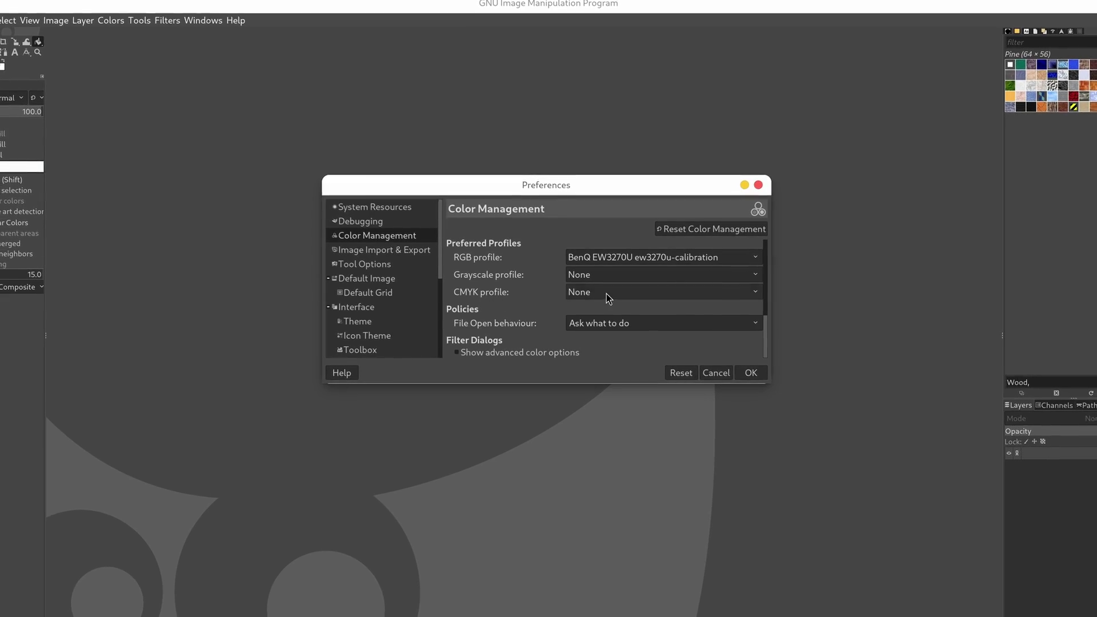
- Load APTEC_PC10_CardBoard_2023_v1.icc from disk as GIMP's preferred CMYK profile
{"action": "left_click", "coordinate": [606, 294]}
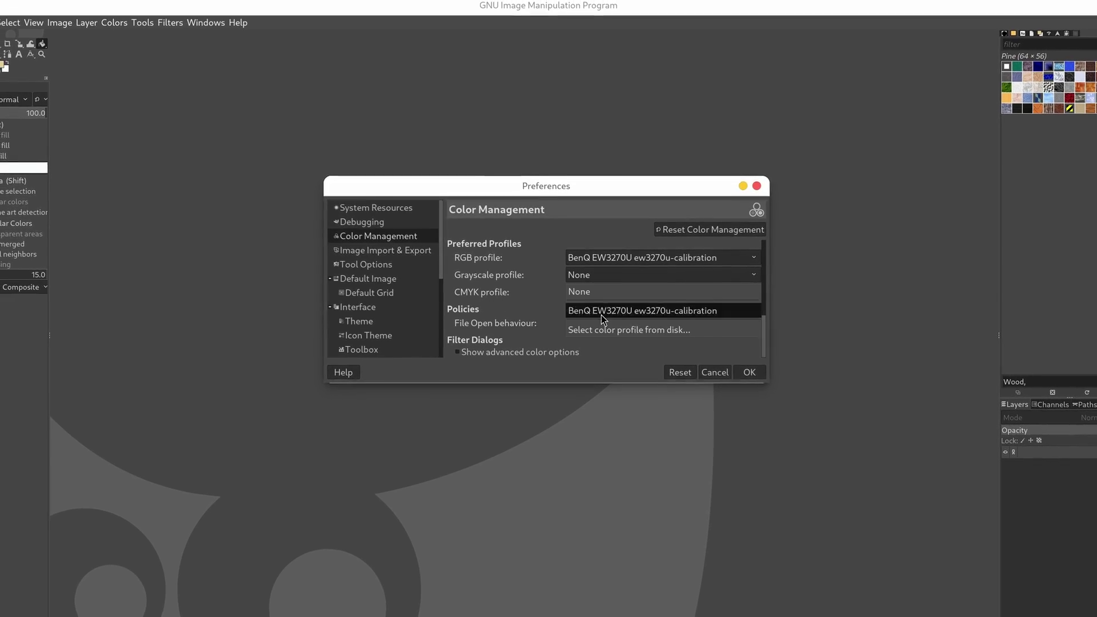
{"action": "left_click", "coordinate": [599, 329]}
{"action": "left_click", "coordinate": [451, 184]}
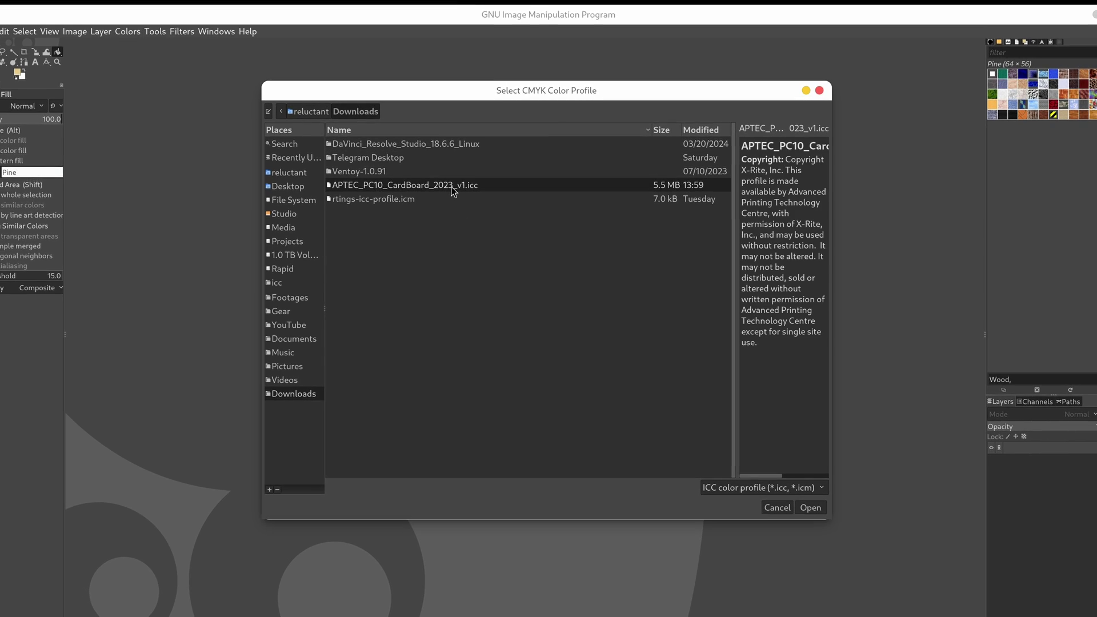
{"action": "left_click", "coordinate": [811, 509]}
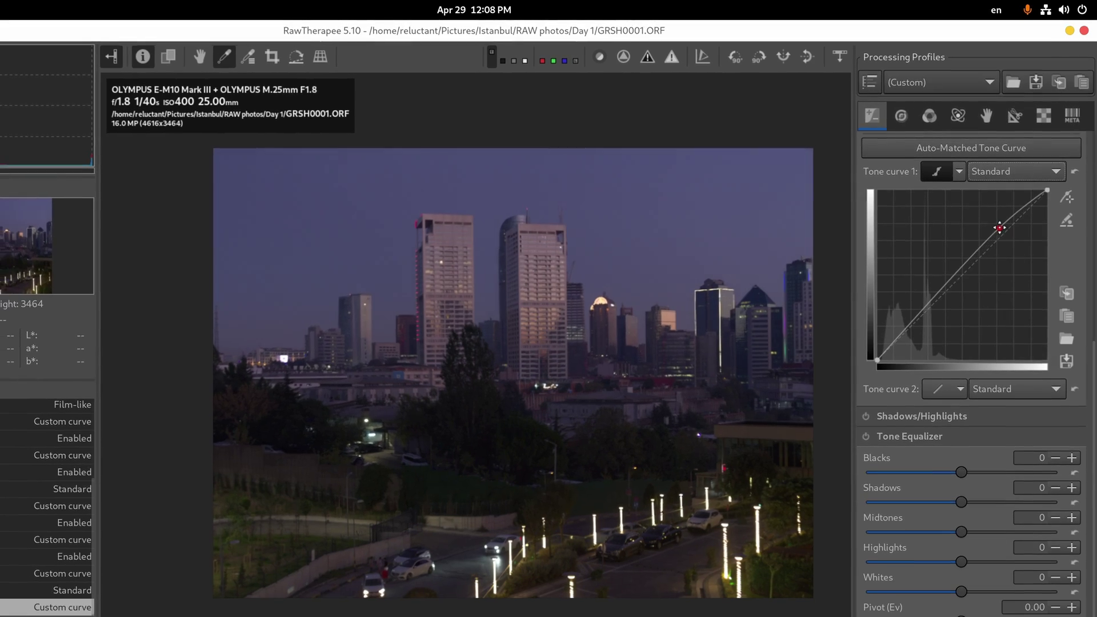
- Raise the tone curve with an extra control point to brighten the city night photo
{"action": "left_click_drag", "start_coordinate": [999, 228], "coordinate": [1004, 204]}
{"action": "left_click", "coordinate": [914, 307]}
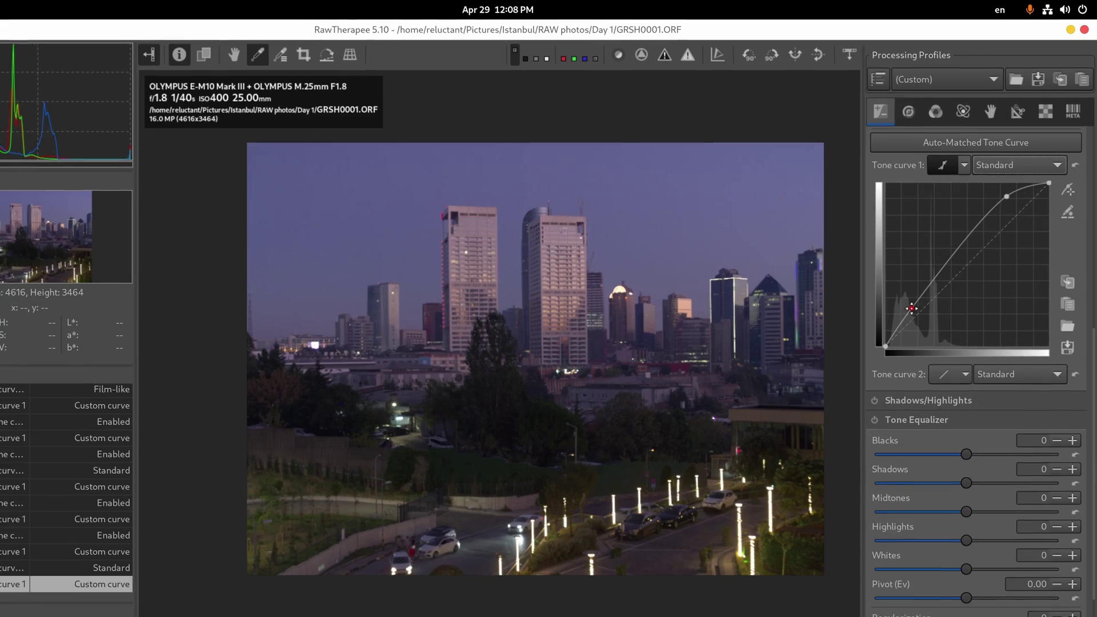
{"action": "left_click_drag", "start_coordinate": [926, 294], "coordinate": [934, 280]}
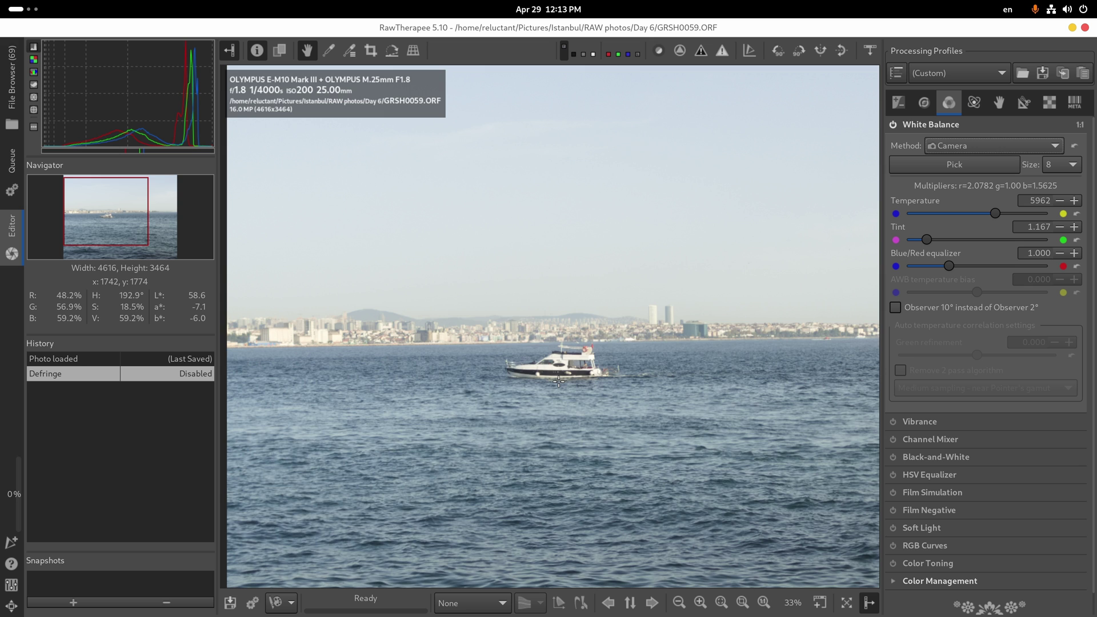
- Inspect the boat photo's edges in the Detail tab's Defringe settings while zoomed in
{"action": "scroll", "coordinate": [559, 380], "scroll_direction": "up", "scroll_amount": 4}
{"action": "left_click", "coordinate": [924, 103]}
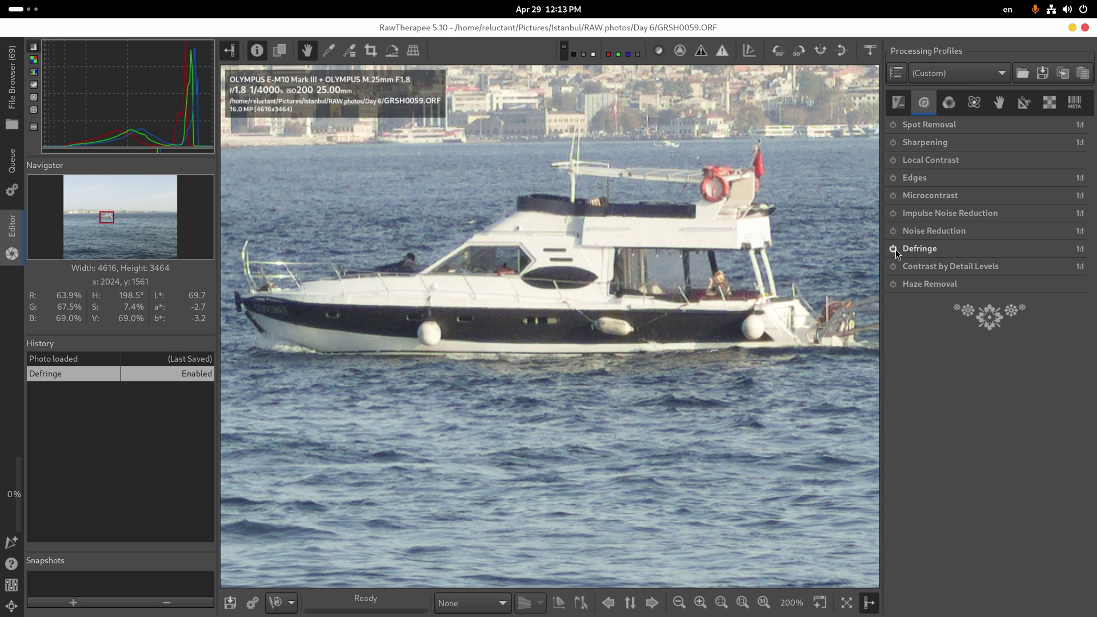
{"action": "scroll", "coordinate": [715, 244], "scroll_direction": "up", "scroll_amount": 4}
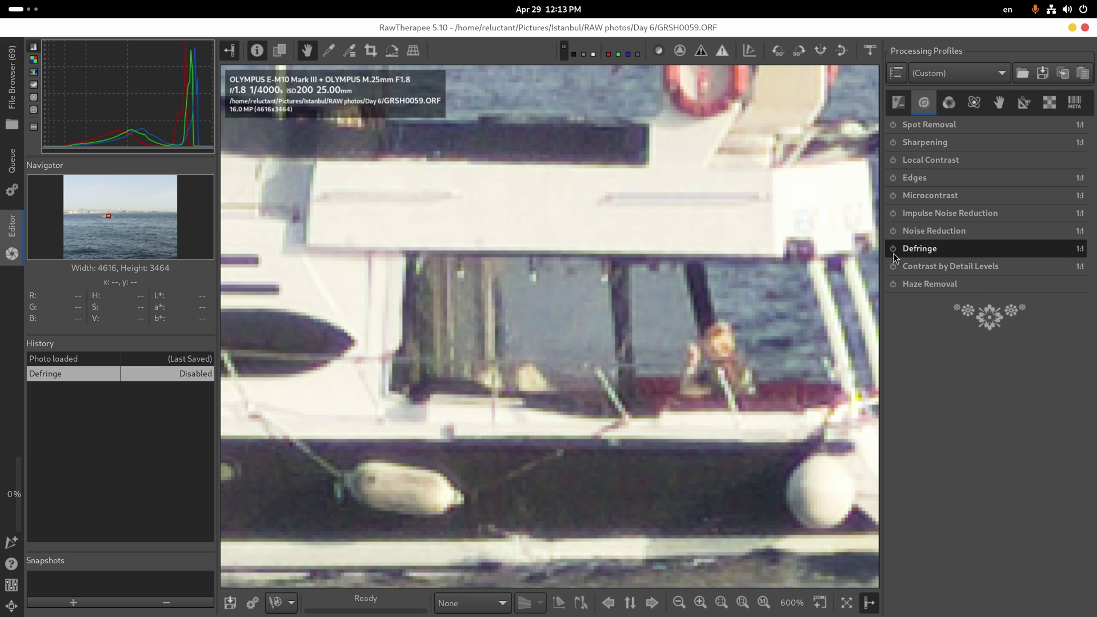
{"action": "scroll", "coordinate": [765, 292], "scroll_direction": "down", "scroll_amount": 5}
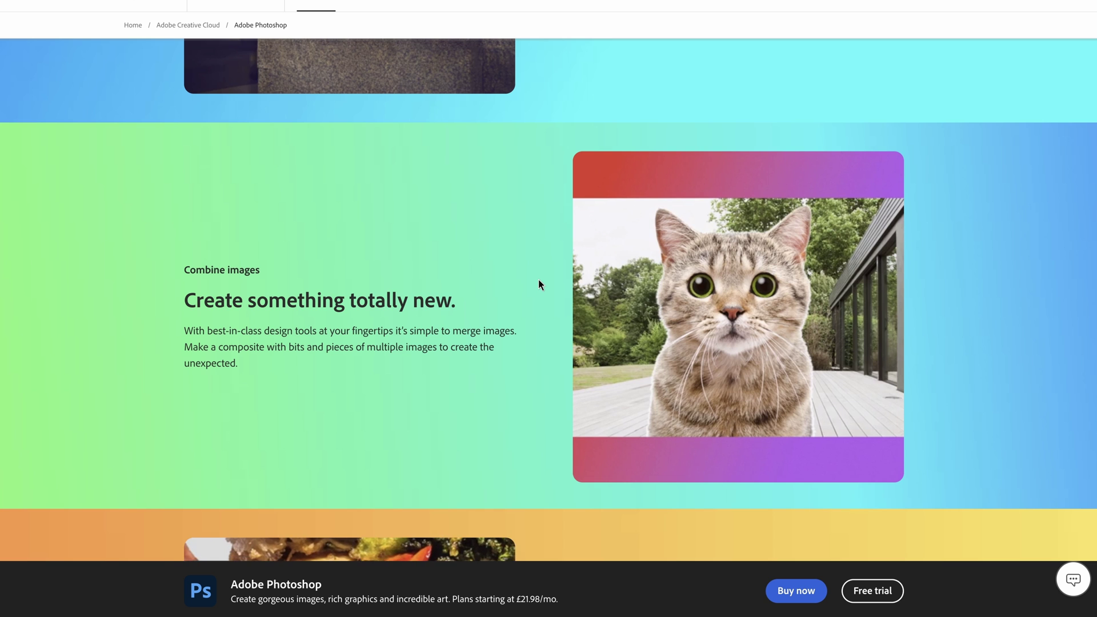
- Scroll the Photoshop page to the feature cards and reveal the cancellation fee note
{"action": "scroll", "coordinate": [538, 284], "scroll_direction": "down", "scroll_amount": 6}
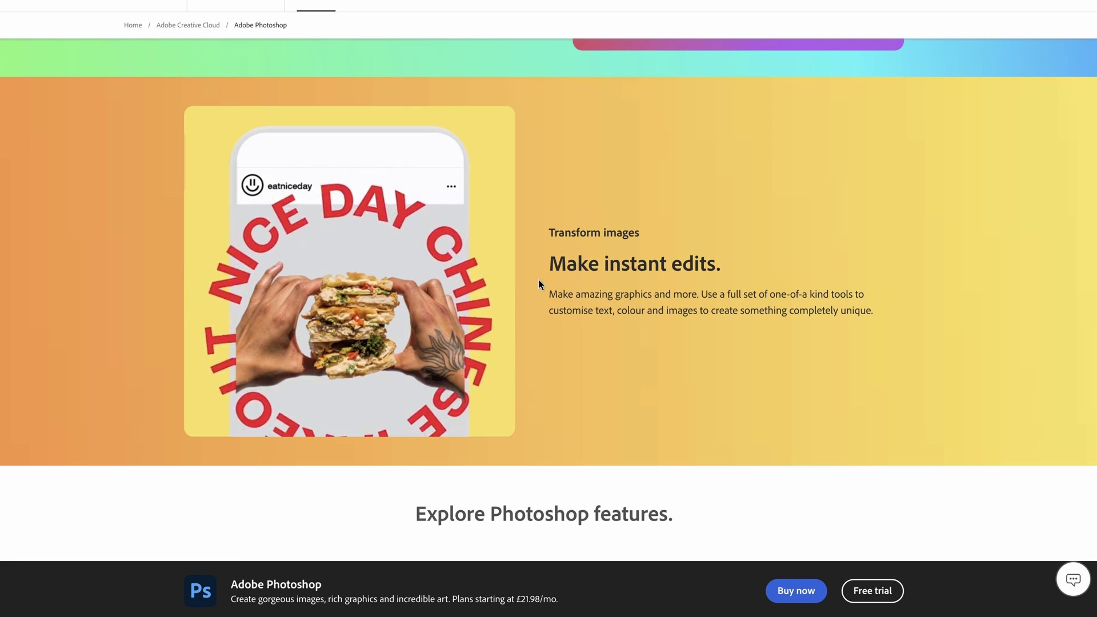
{"action": "scroll", "coordinate": [538, 280], "scroll_direction": "down", "scroll_amount": 8}
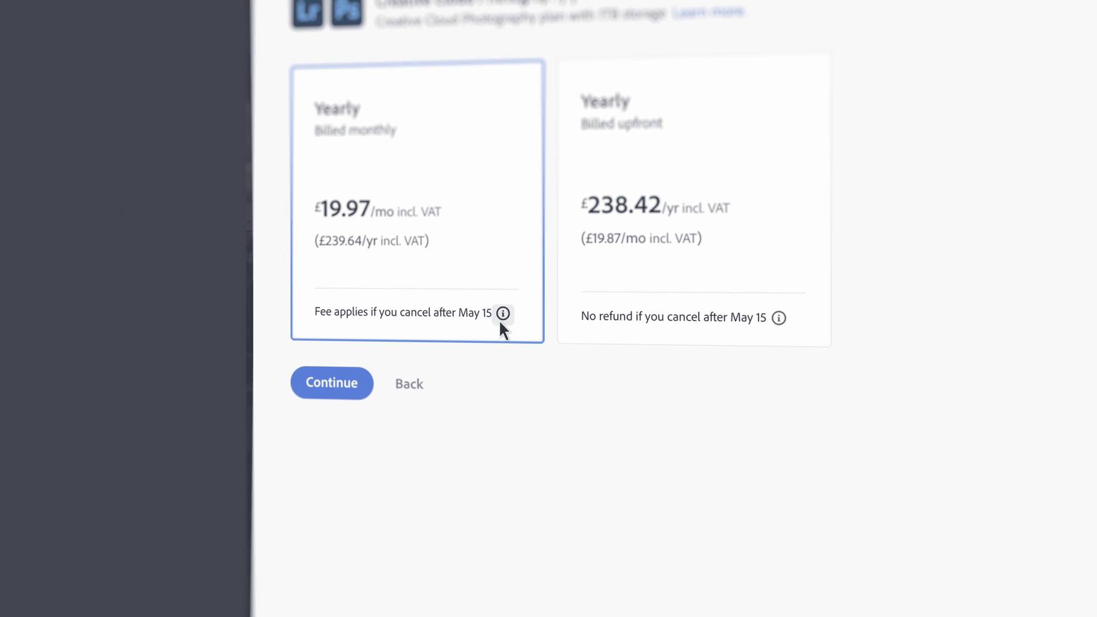
{"action": "mouse_move", "coordinate": [500, 323]}
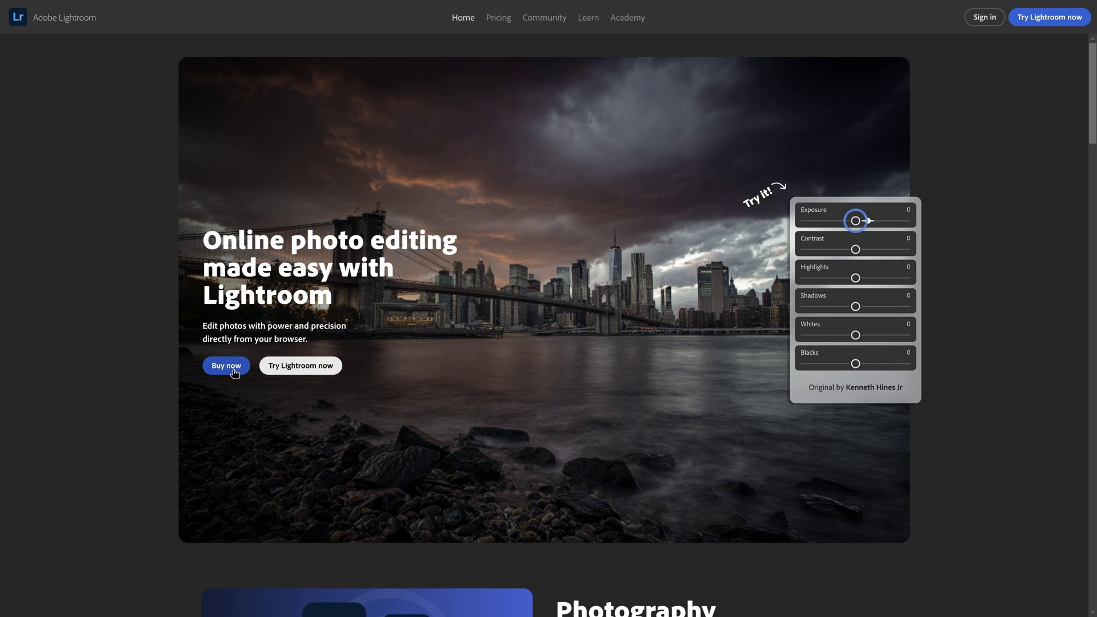
- Reach Lightroom's individual plans at £9.98 and £19.97 a month, then add a darkening shadow curve point in RawTherapee
{"action": "left_click", "coordinate": [226, 365]}
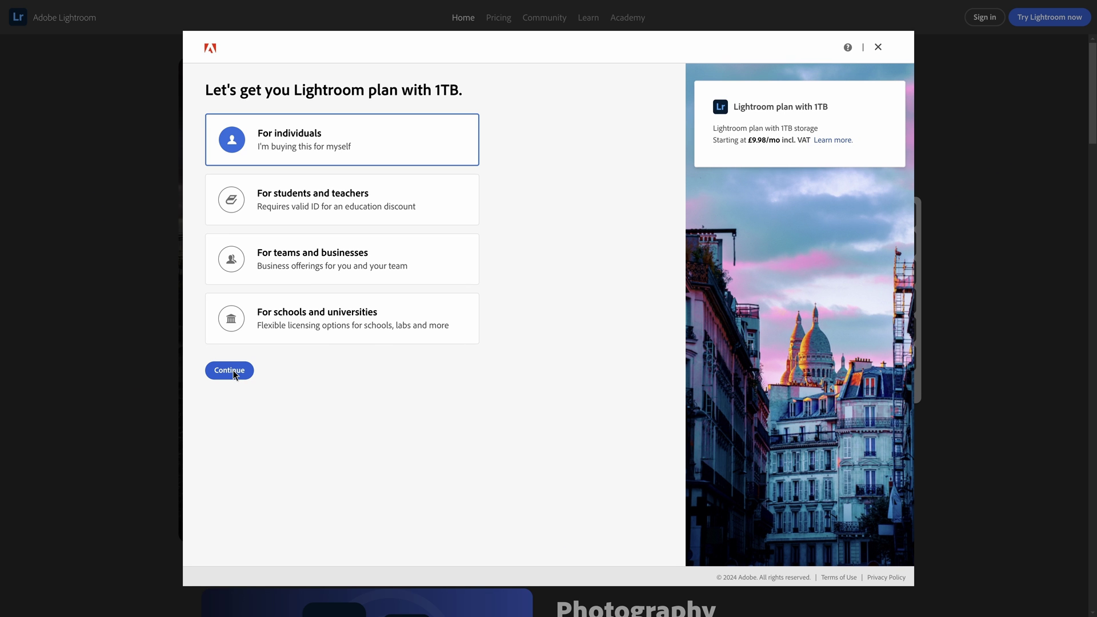
{"action": "left_click", "coordinate": [231, 372]}
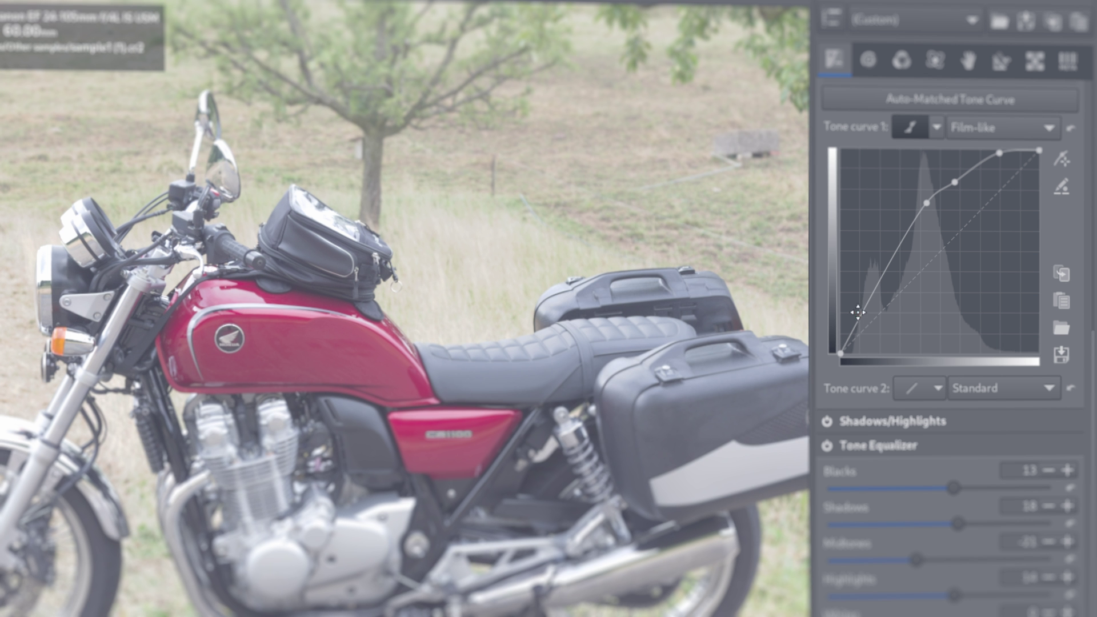
{"action": "left_click_drag", "start_coordinate": [857, 312], "coordinate": [871, 327]}
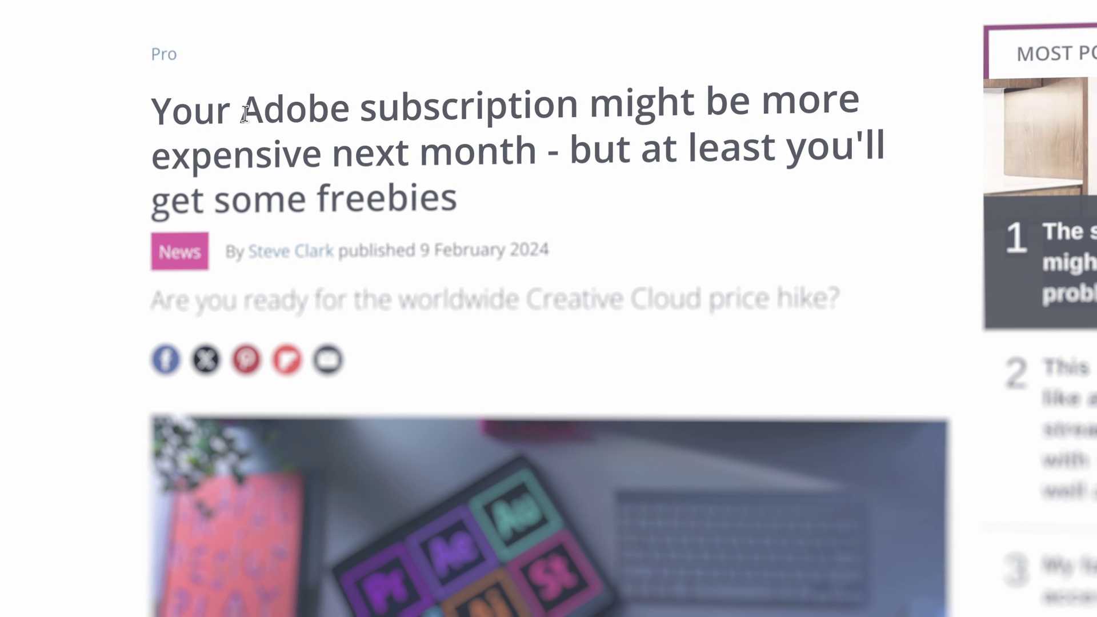
- Highlight 'expensive next month' in the Adobe headline, then scroll the RawTherapee site to About
{"action": "left_click_drag", "start_coordinate": [241, 109], "coordinate": [853, 116]}
{"action": "left_click_drag", "start_coordinate": [163, 162], "coordinate": [537, 153]}
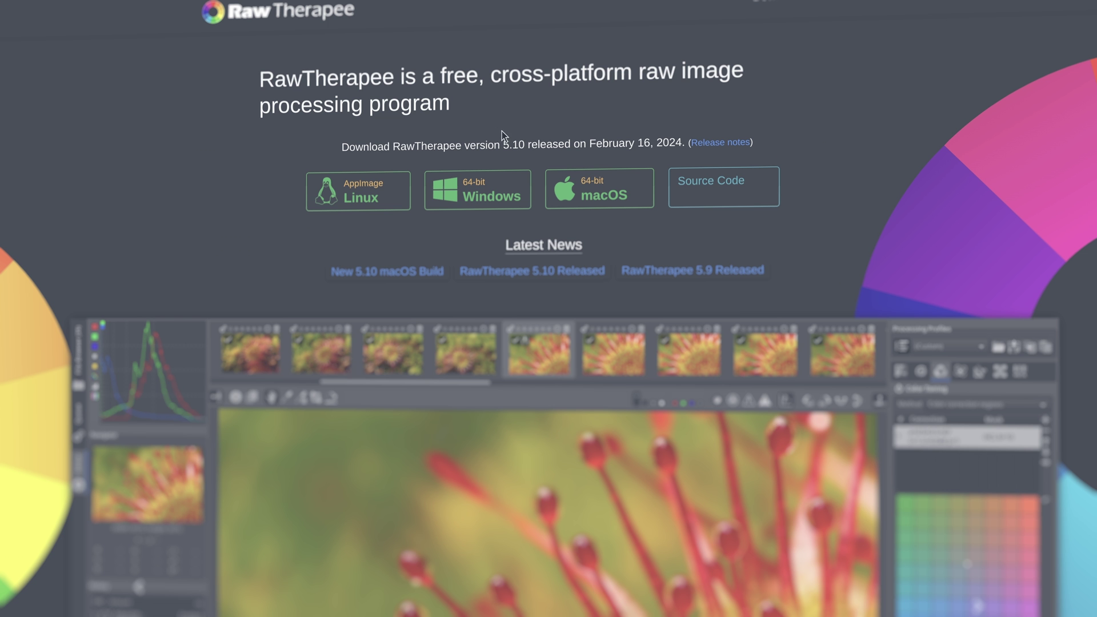
{"action": "scroll", "coordinate": [501, 131], "scroll_direction": "down", "scroll_amount": 4}
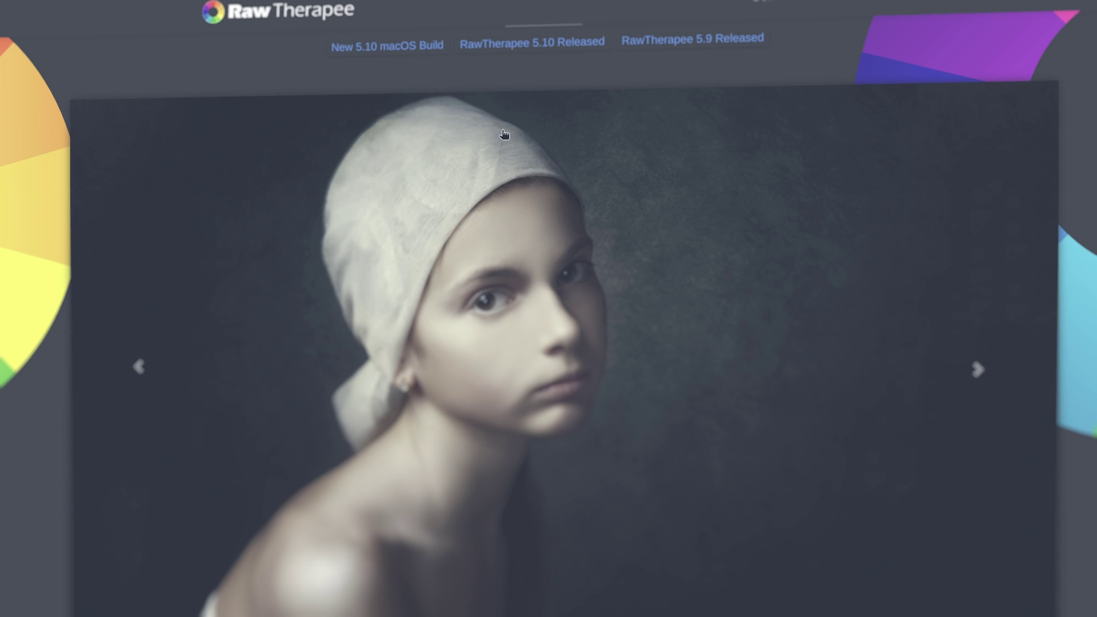
{"action": "scroll", "coordinate": [503, 133], "scroll_direction": "down", "scroll_amount": 8}
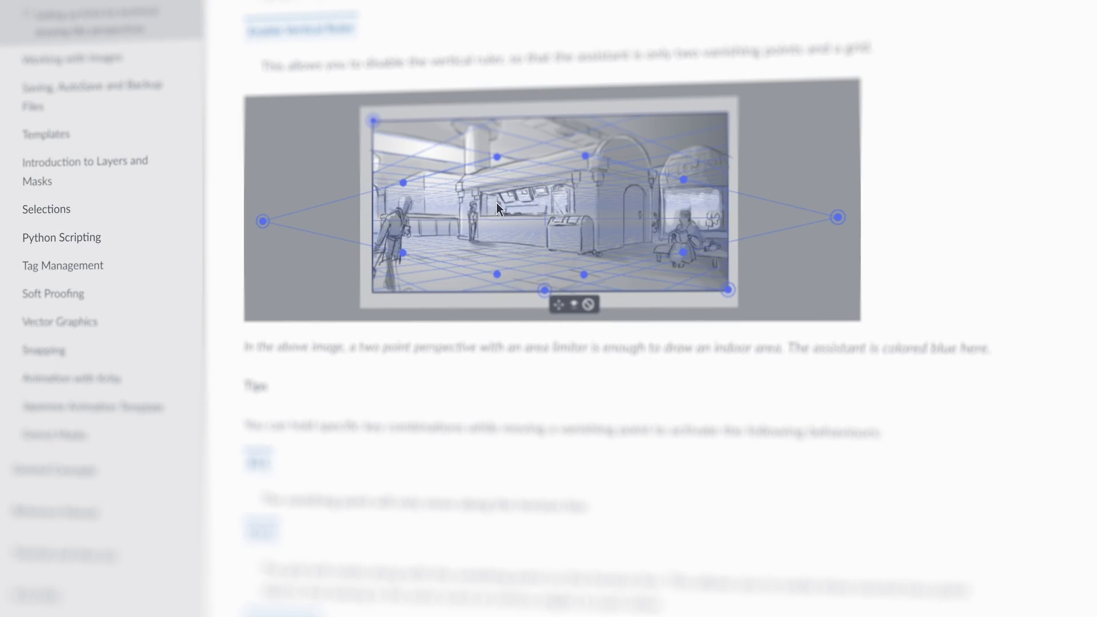
- Scroll the Krita manual down to the technical drawing perspectives section, starting with Orthographic
{"action": "scroll", "coordinate": [496, 202], "scroll_direction": "down", "scroll_amount": 10}
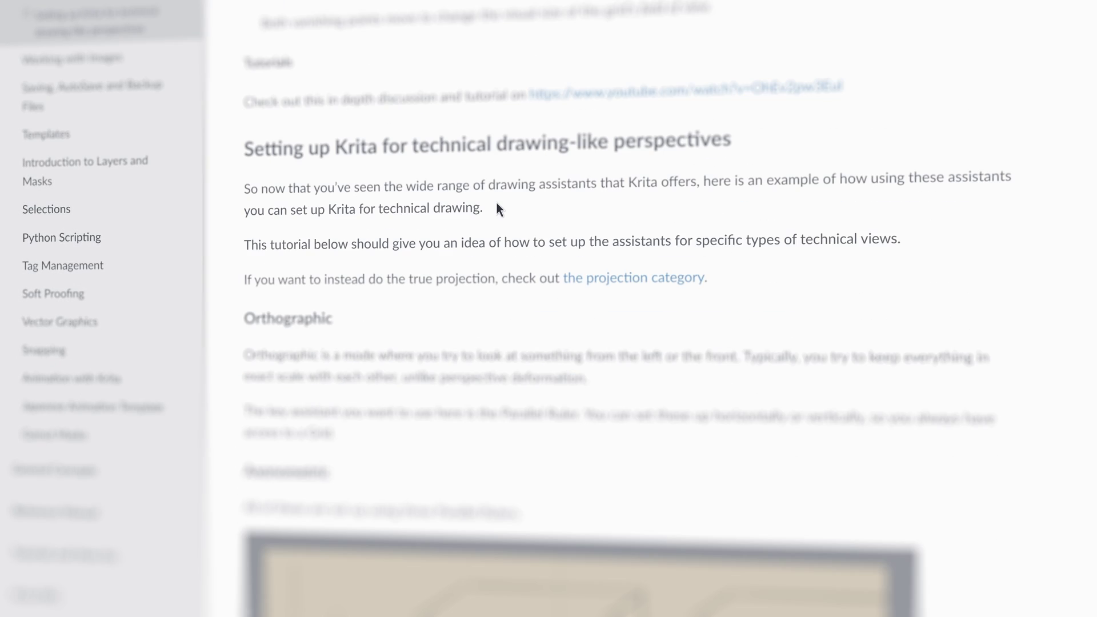